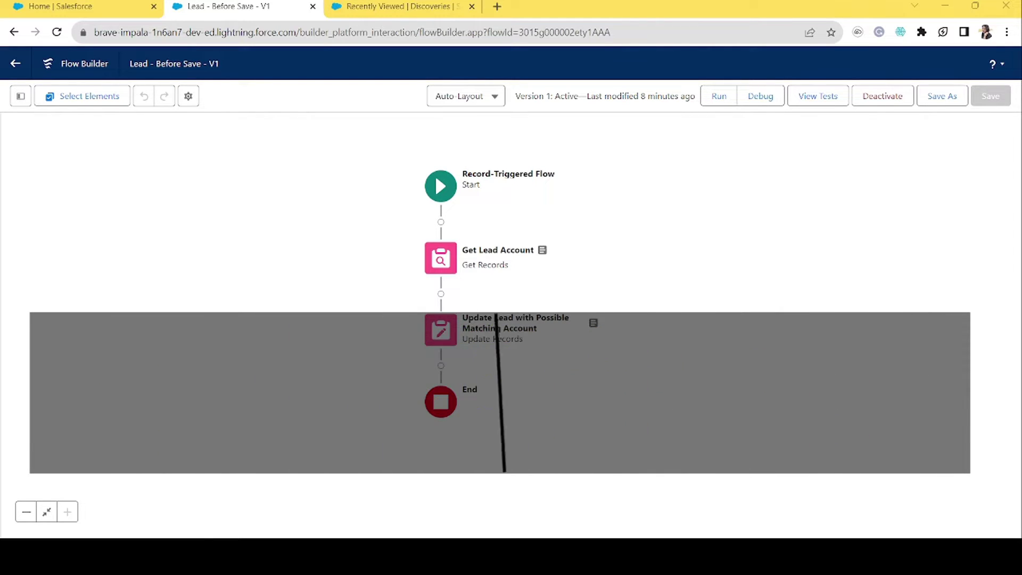
- Close the existing Lead before-save flow and open the Lead object in Object Manager
key("ctrl+w")
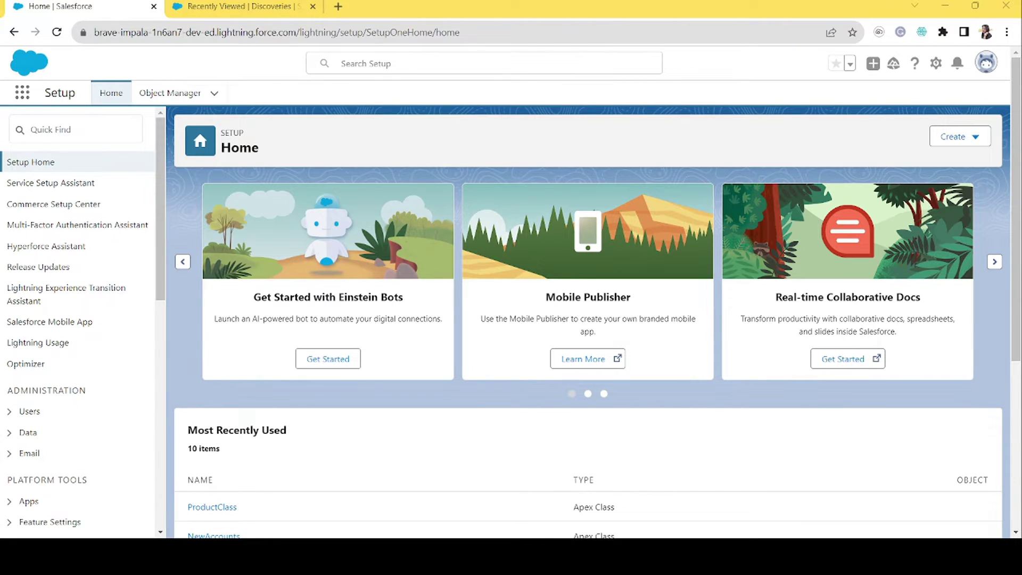
left_click(189, 95)
left_click(766, 138)
type("lead")
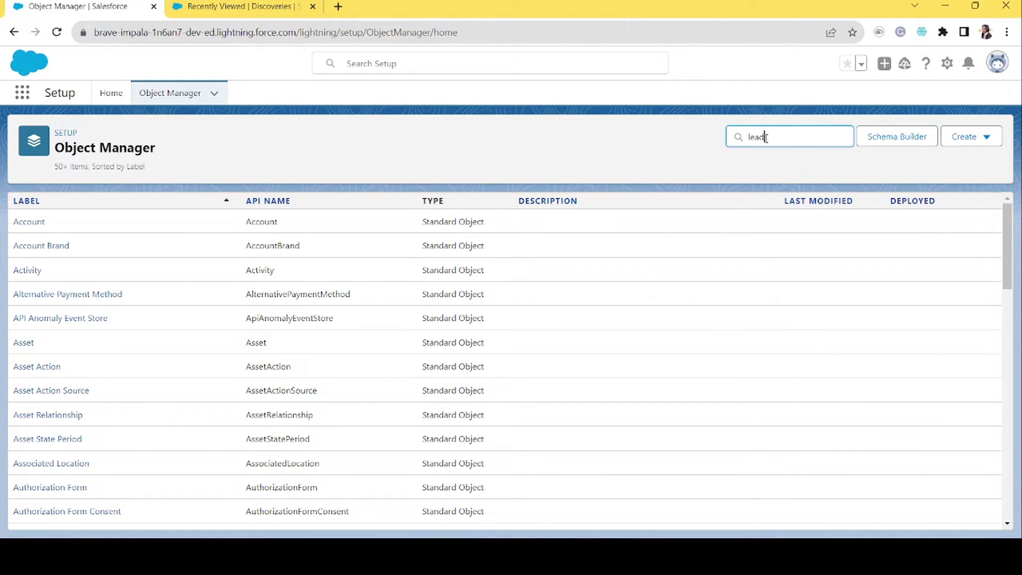
left_click(20, 222)
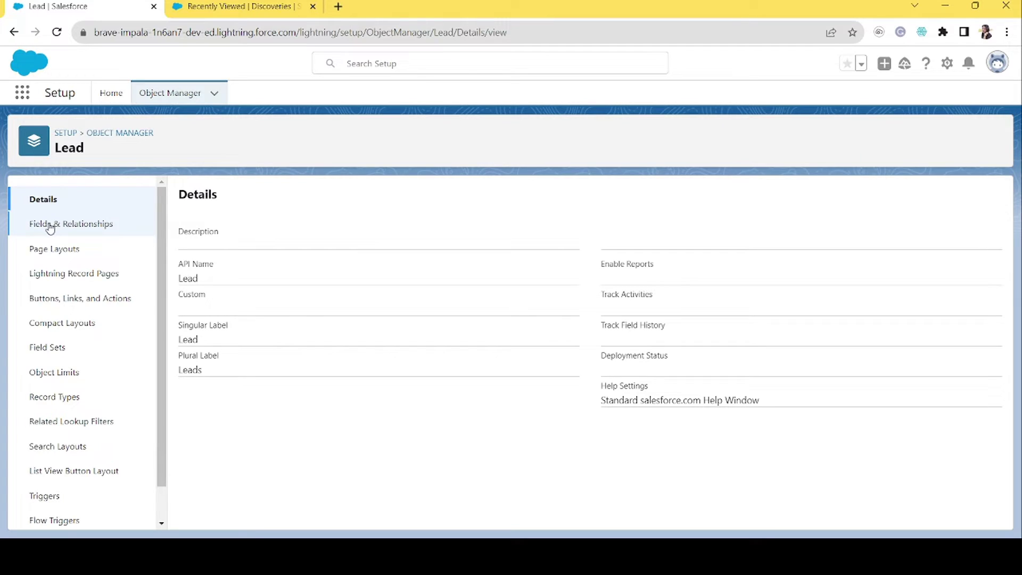
- Find the Possible Matching Account field among the Lead fields, review its definition, and return to the field list
left_click(48, 223)
left_click(540, 197)
type("possi")
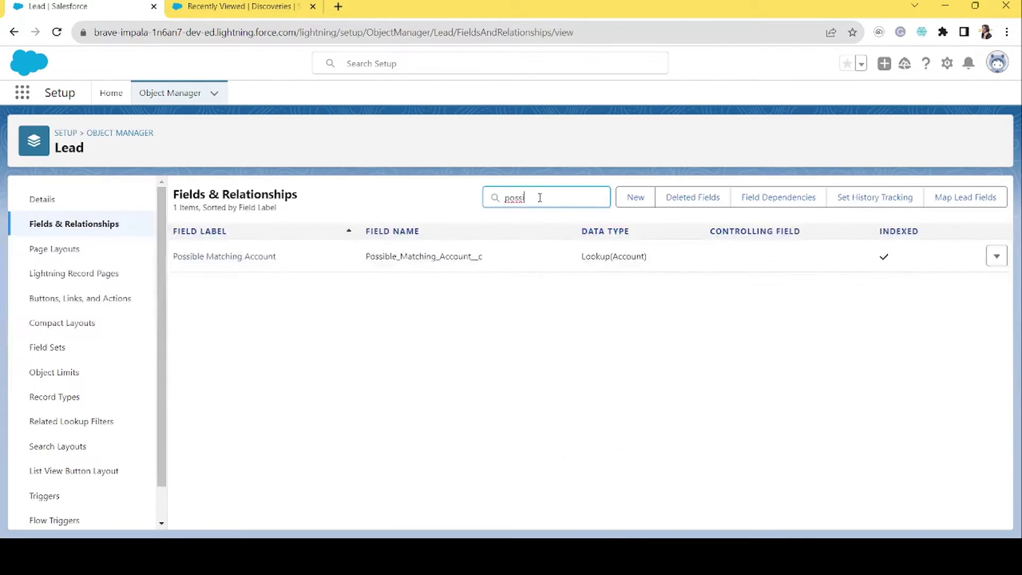
left_click(242, 257)
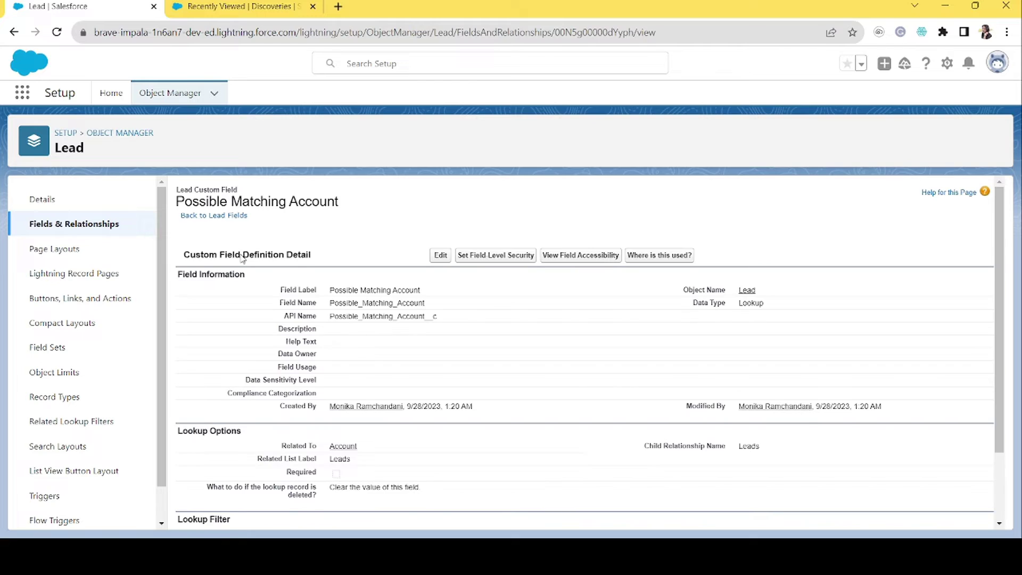
left_click(73, 225)
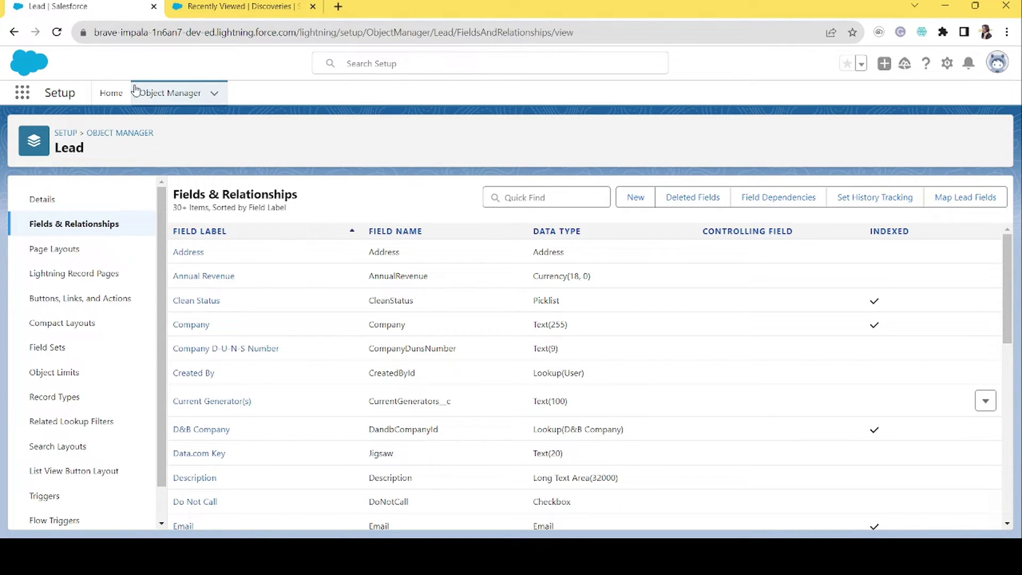
- Return to the Setup home and find and open the Flows page
left_click(111, 95)
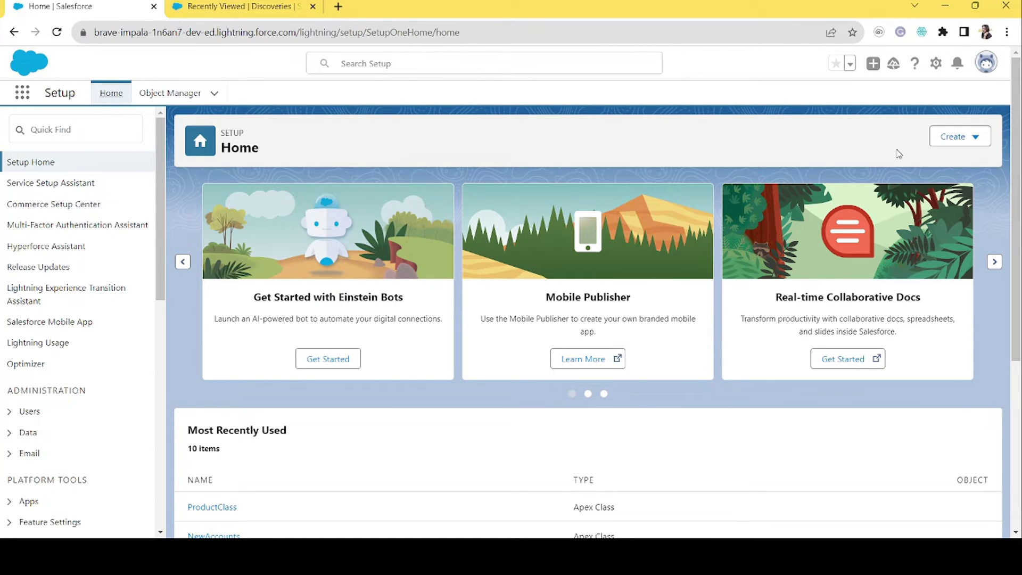
left_click(73, 124)
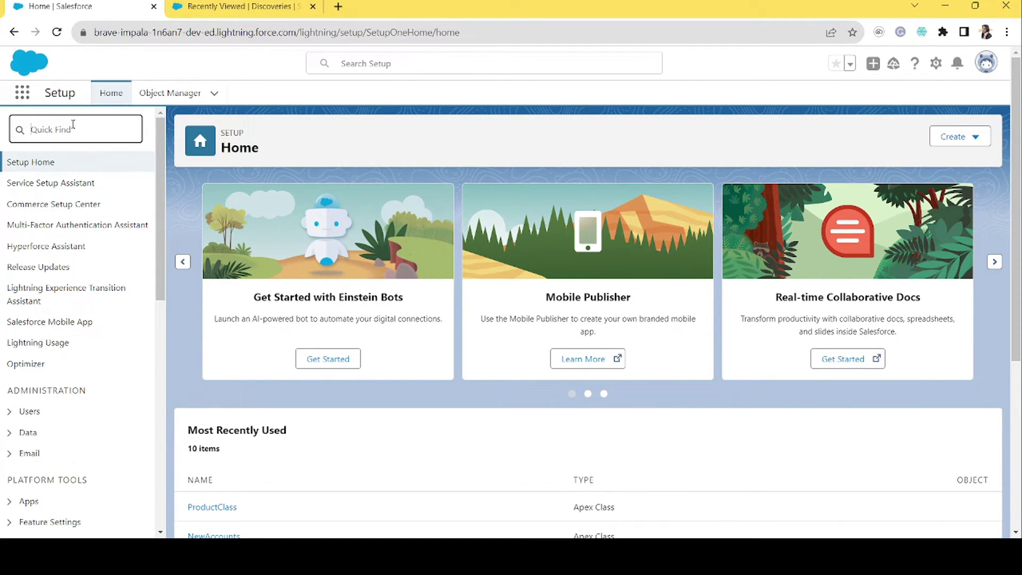
type("l")
type("flow")
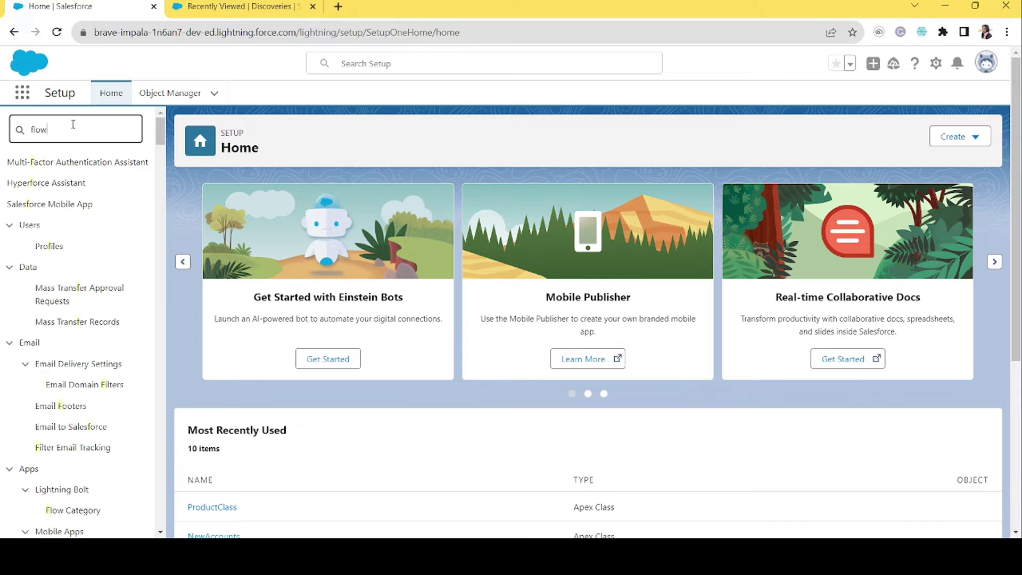
left_click(44, 332)
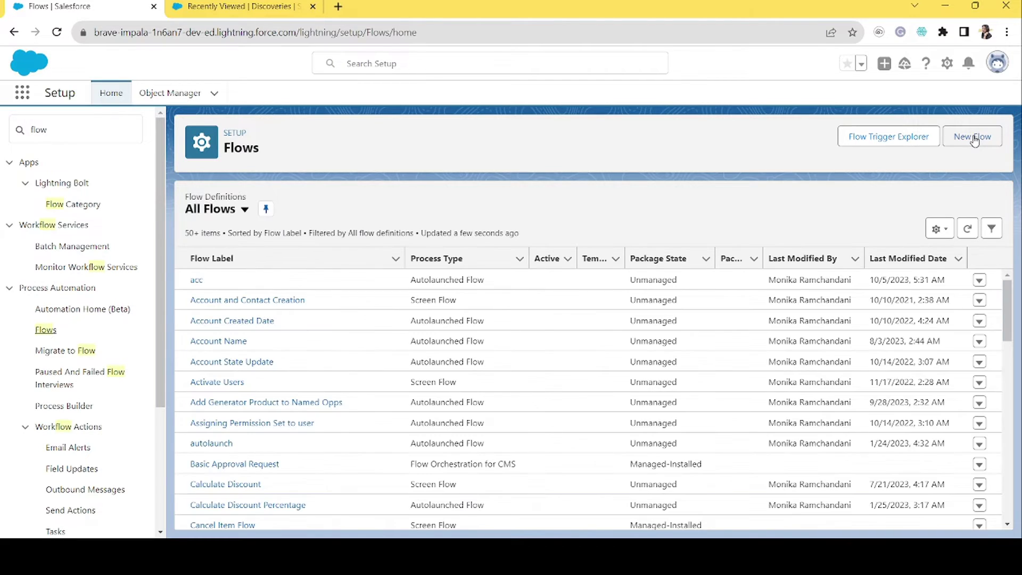
- Create a new Record-Triggered Flow
left_click(973, 139)
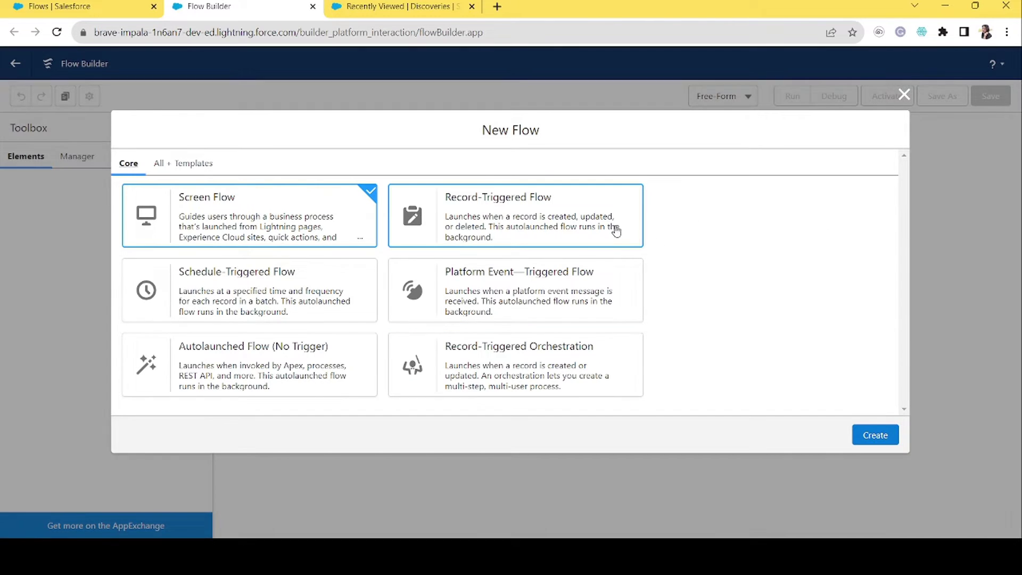
left_click(615, 230)
left_click(894, 434)
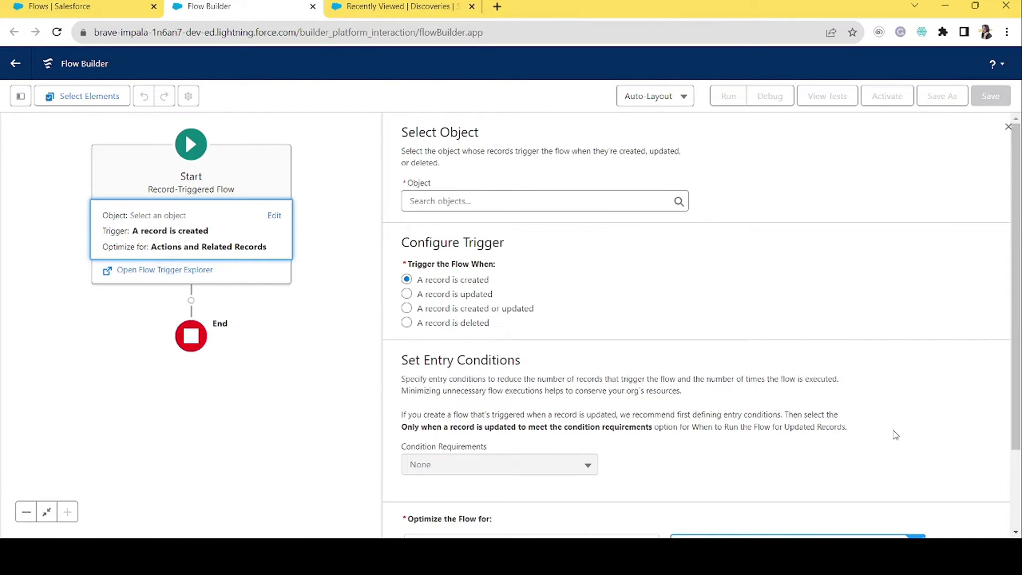
- Set Lead as the triggering object, optimize the flow for Fast Field Updates, and close the start configuration
left_click(438, 200)
type("Lead")
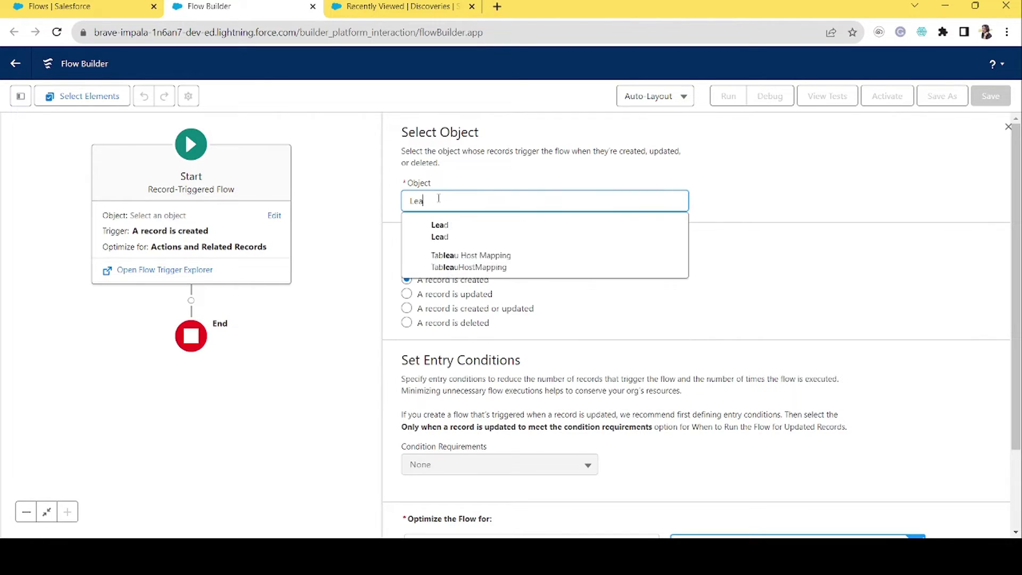
left_click(441, 233)
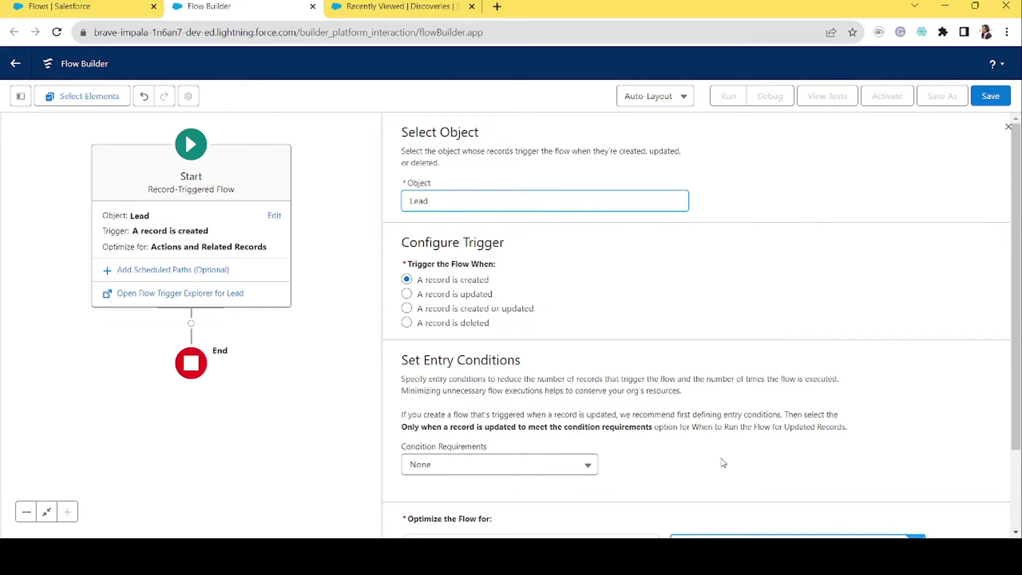
scroll(722, 462, "down", 2)
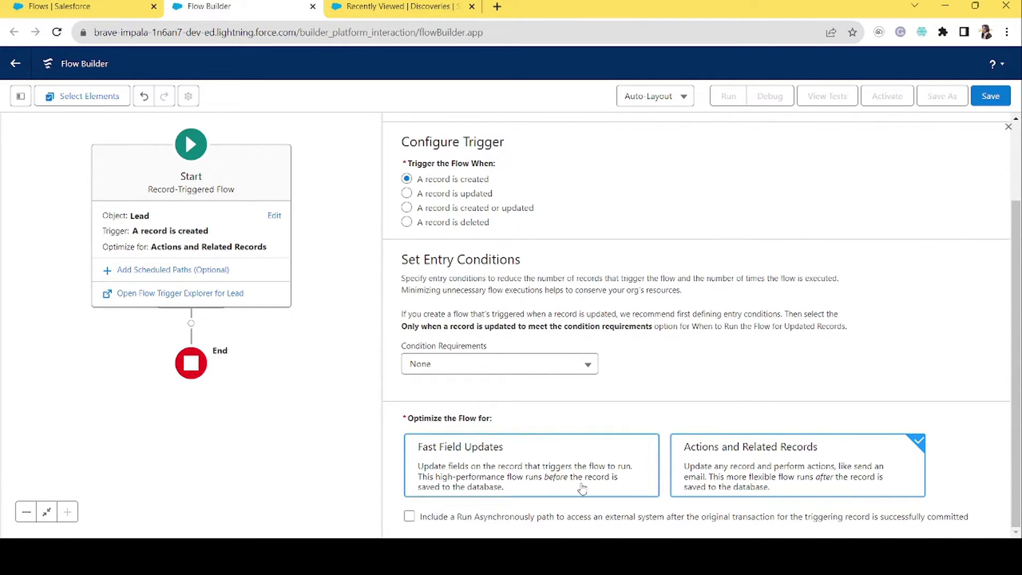
left_click(551, 465)
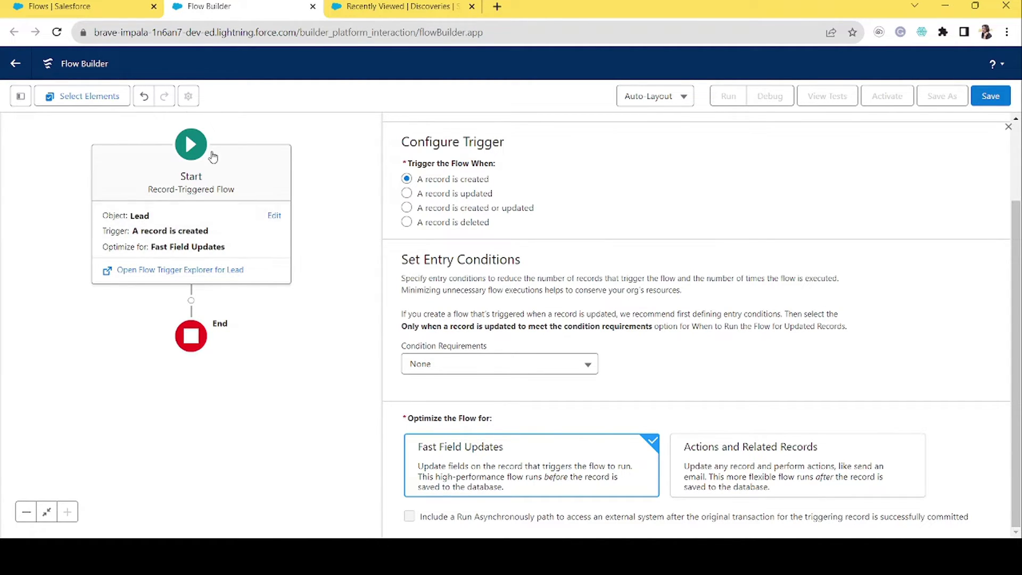
left_click(1007, 126)
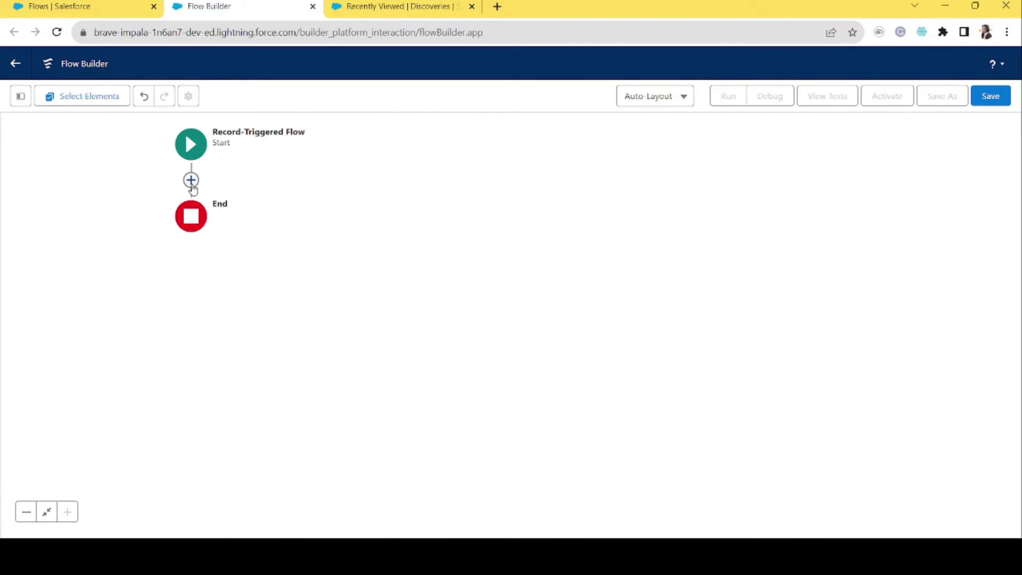
- Add a Get Records element after the start, labelled Get Lead Account with API name Get_Lead_Account
left_click(191, 180)
left_click_drag(286, 282, 292, 388)
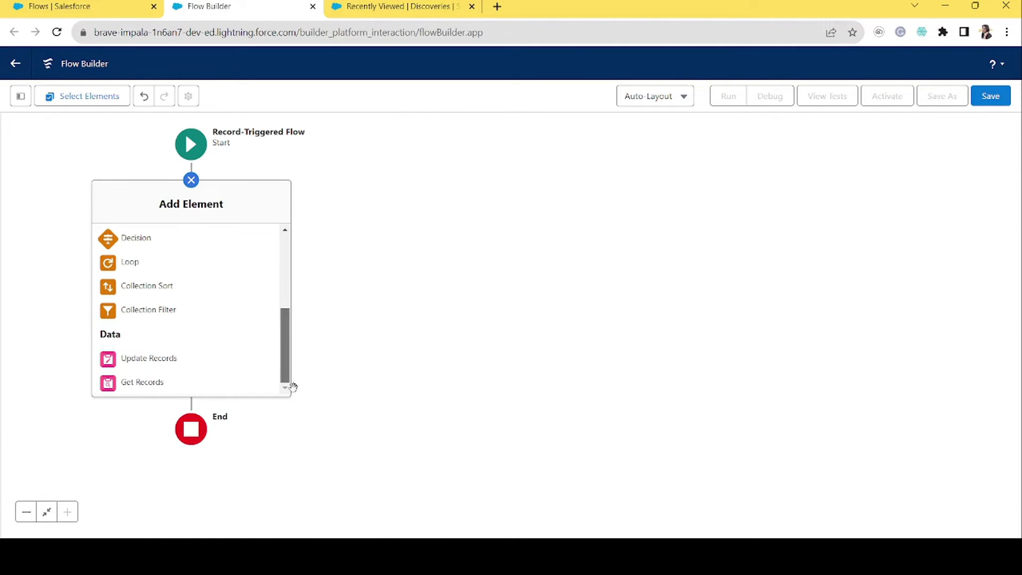
left_click(142, 382)
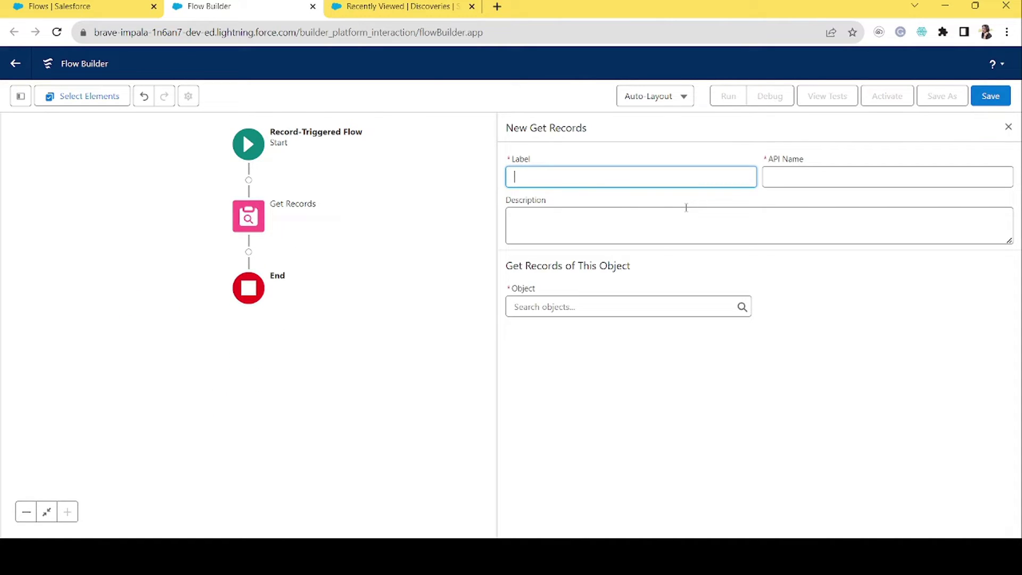
type("G")
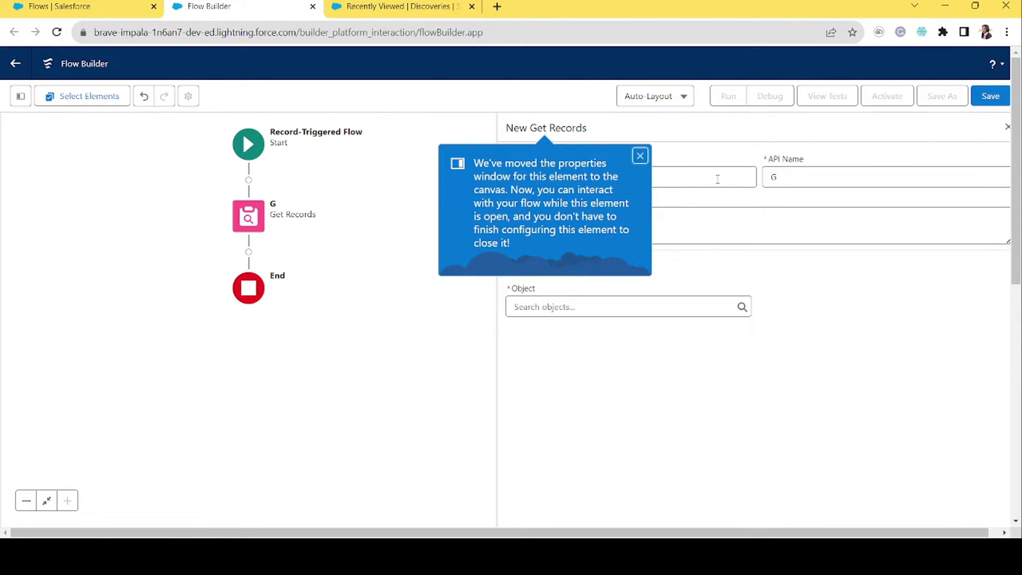
left_click(639, 155)
type("et")
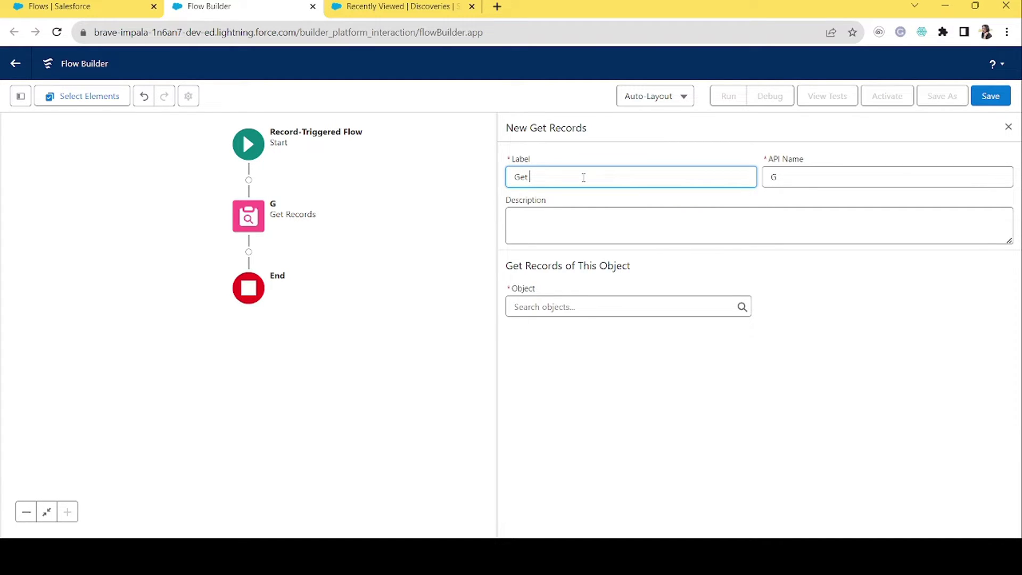
type(" Lead Account")
key("Tab")
key("BackSpace")
left_click(585, 177)
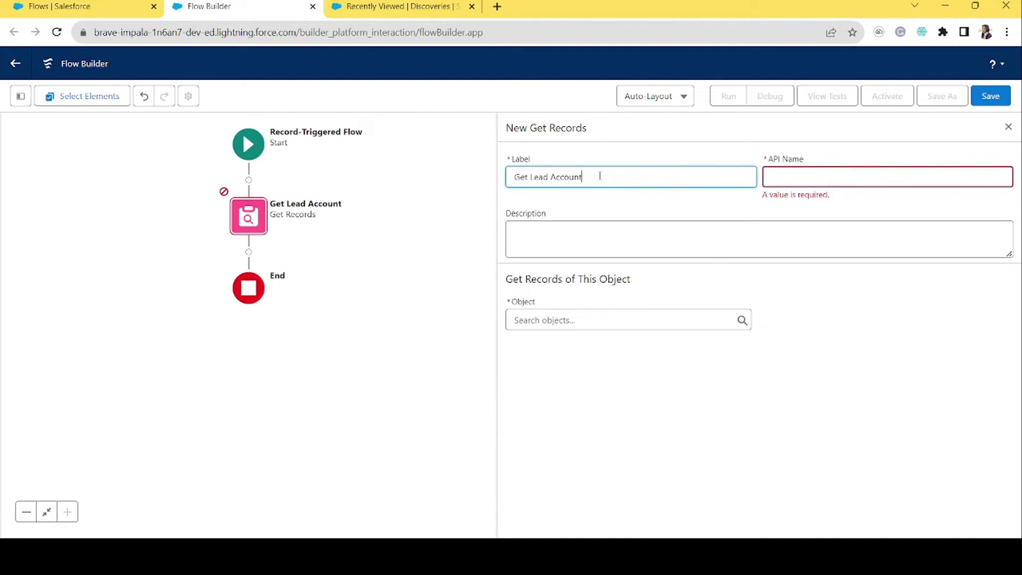
key("Tab")
left_click(579, 209)
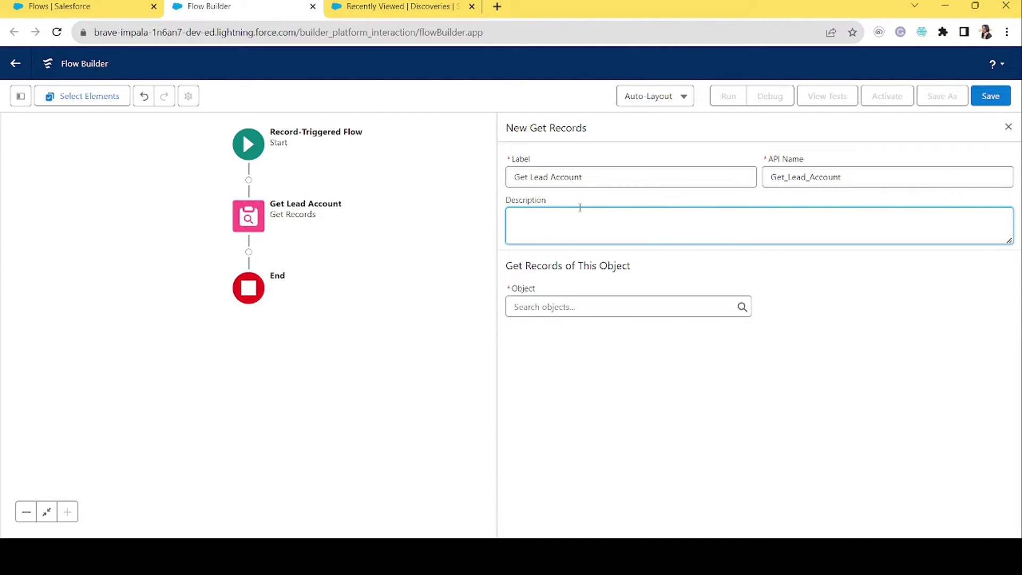
- Enter "Get lead's matching account." as the description of the Get Lead Account element
type("Getting")
key("BackSpace")
key("BackSpace")
key("BackSpace")
key("BackSpace")
key("BackSpace")
key("BackSpace")
key("BackSpace")
key("BackSpace")
type("Get lead's matching account")
- Set Account as the object from which the Get Lead Account element retrieves records
left_click(574, 314)
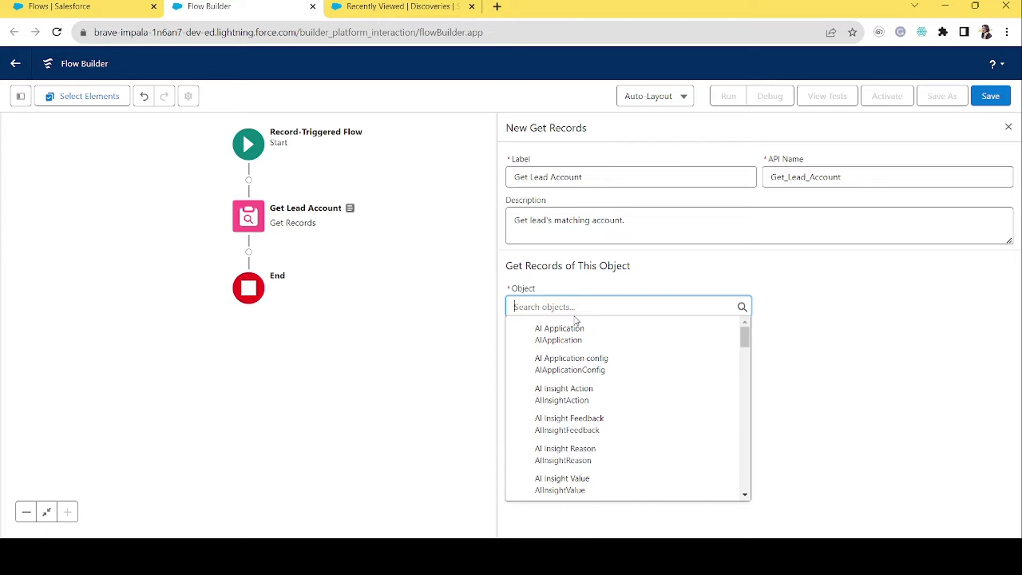
type("acco")
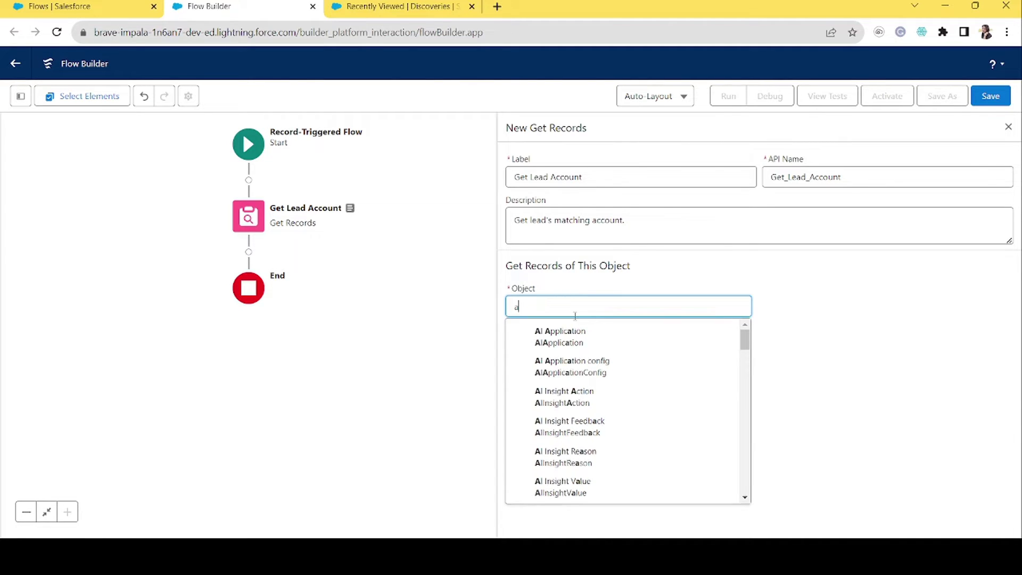
left_click(565, 334)
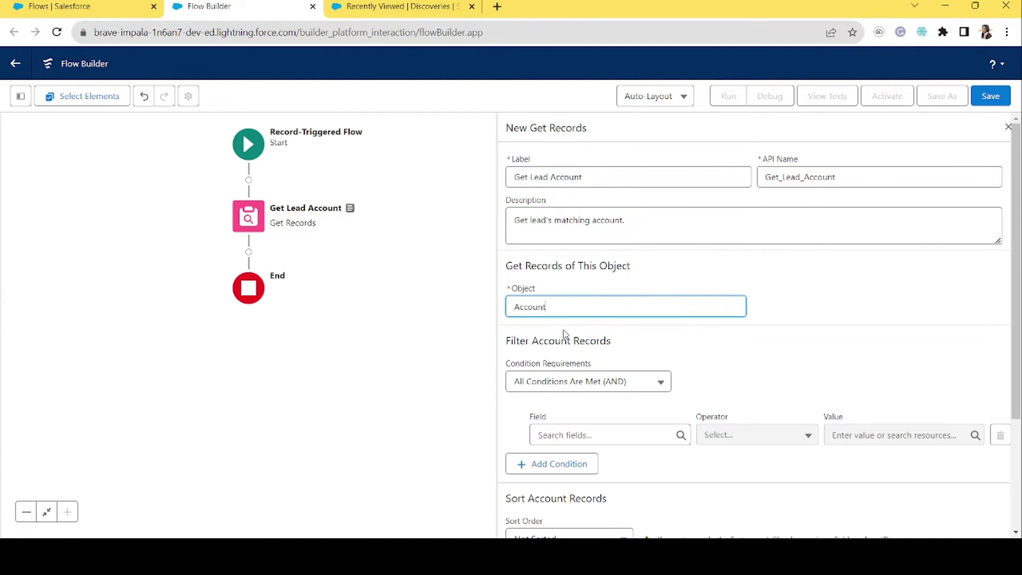
- Filter the Account records so that Name equals the triggering lead's Company, {!$Record.Company}
left_click(566, 434)
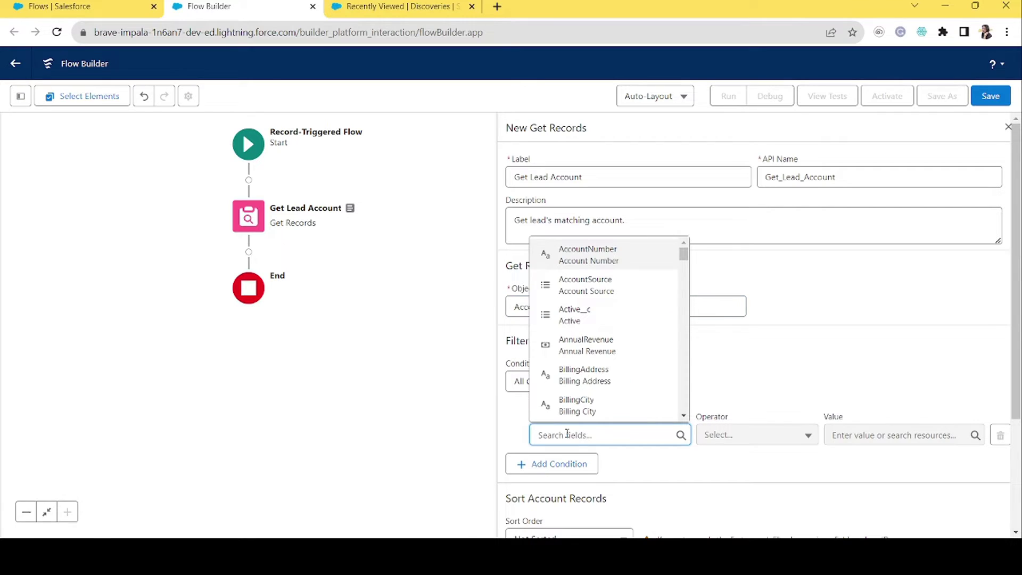
type("name")
left_click(623, 405)
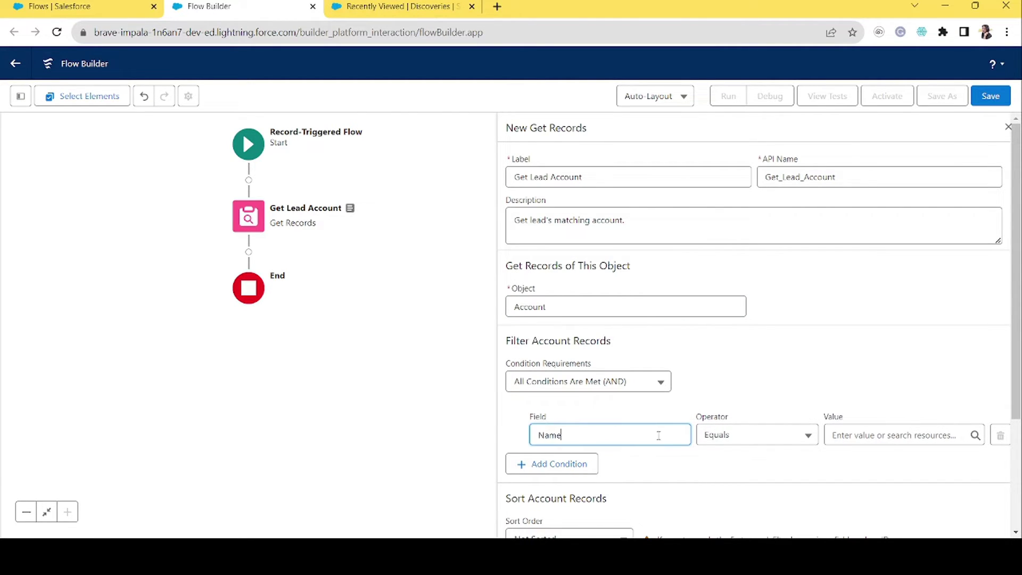
left_click(891, 433)
type("re")
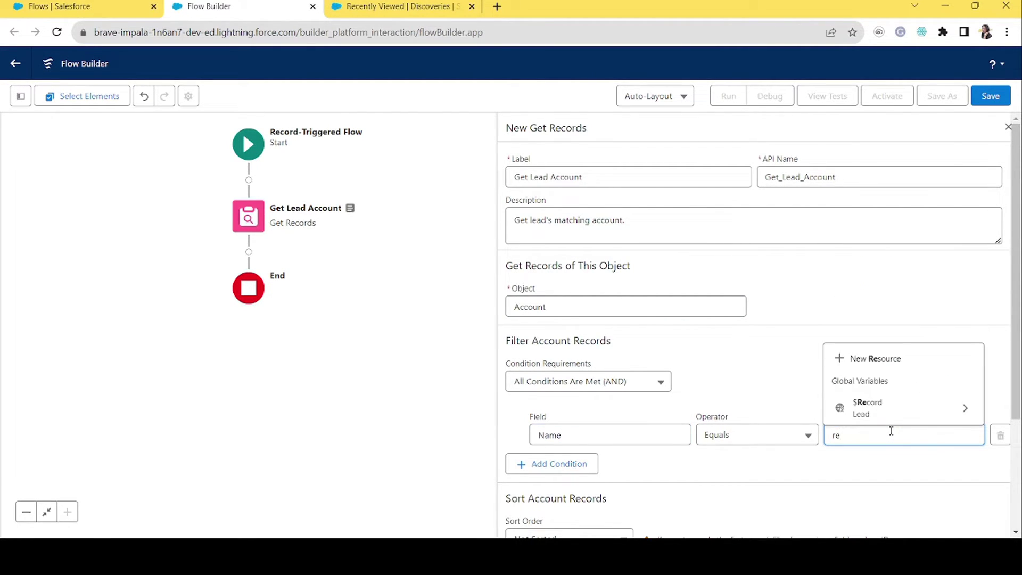
left_click(867, 409)
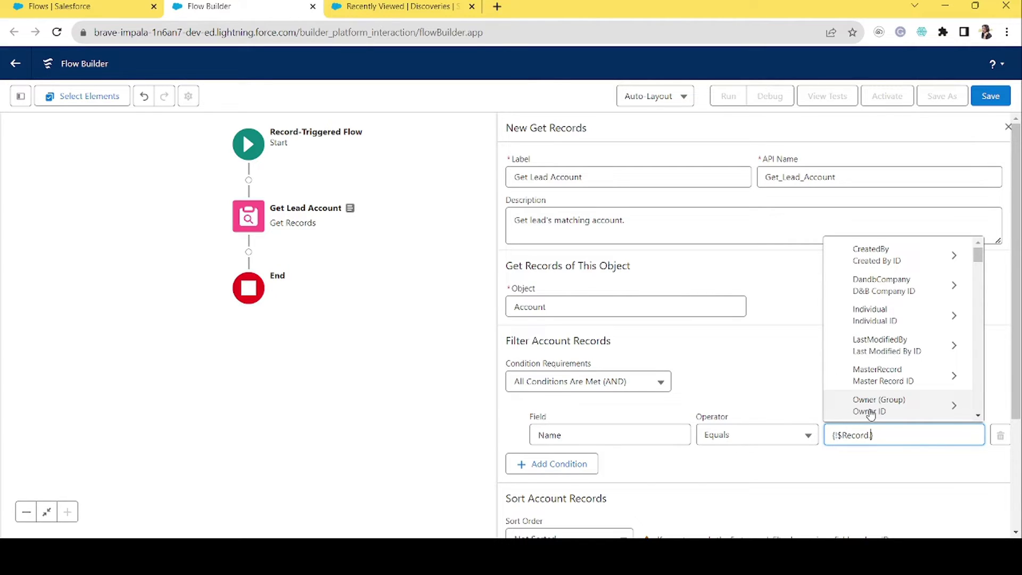
type("comp")
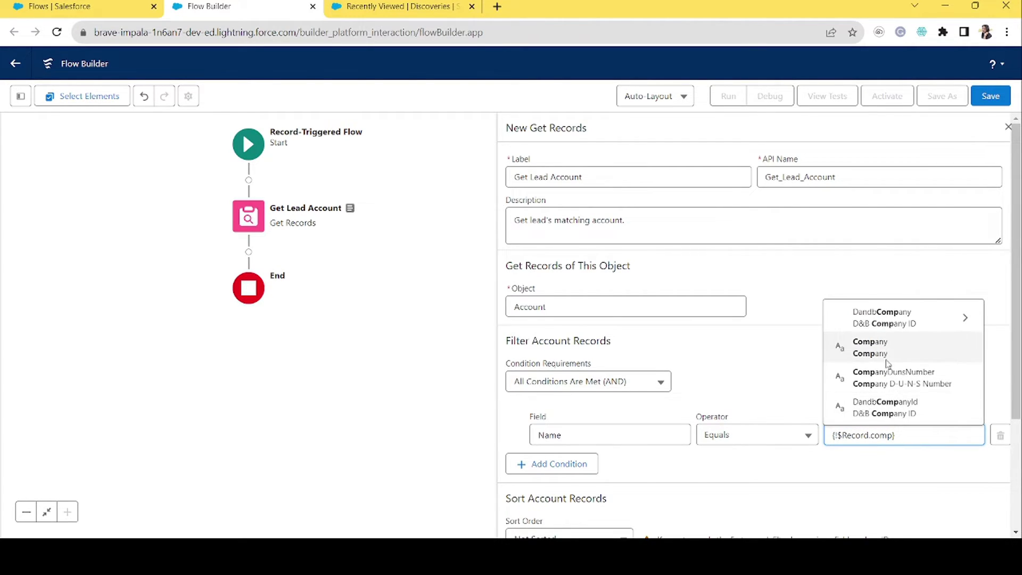
left_click(884, 350)
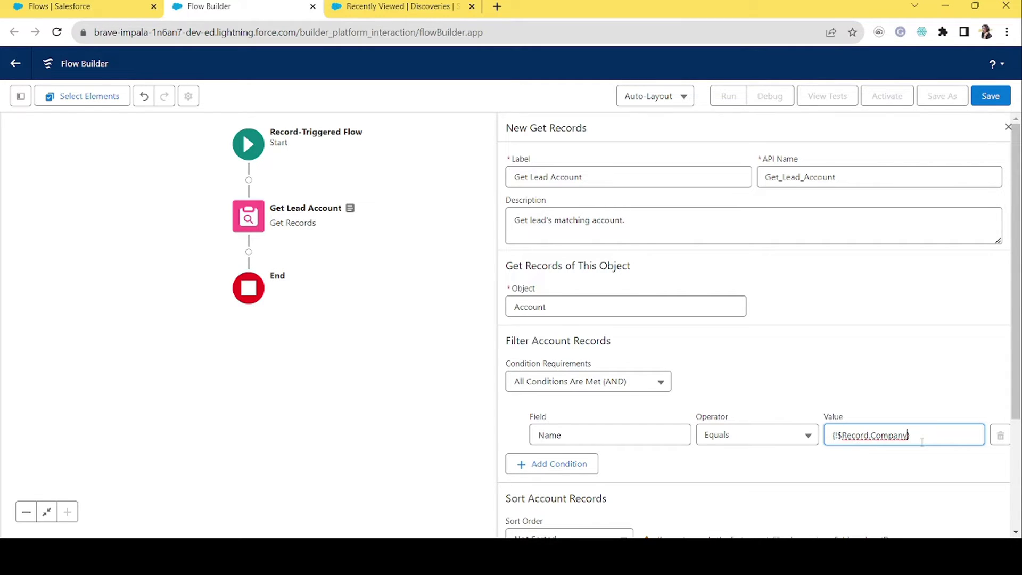
left_click_drag(909, 435, 823, 437)
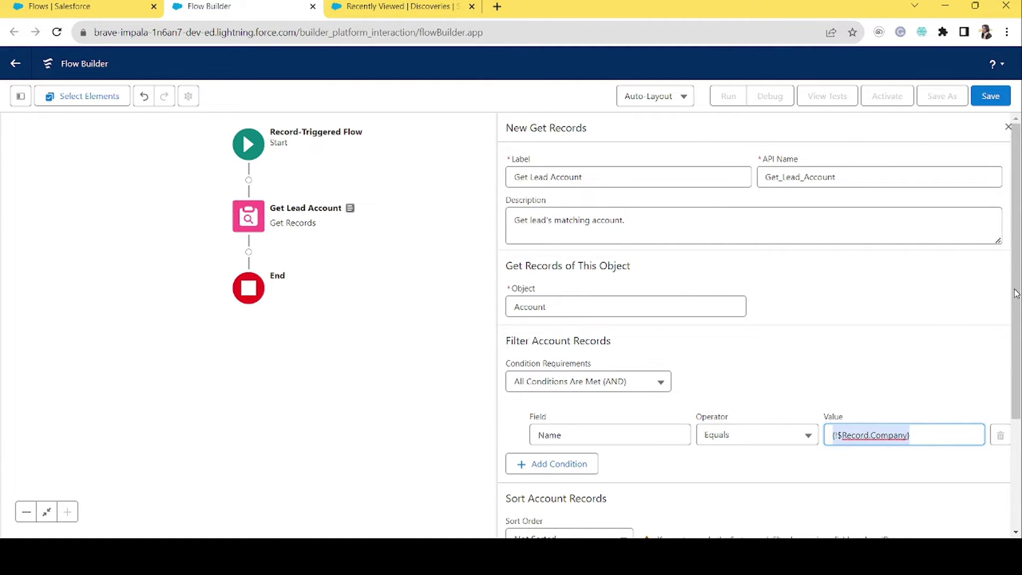
- Sort the Account records of the Get Lead Account element in descending order by Id and close the element's settings
left_click_drag(1015, 293, 1014, 420)
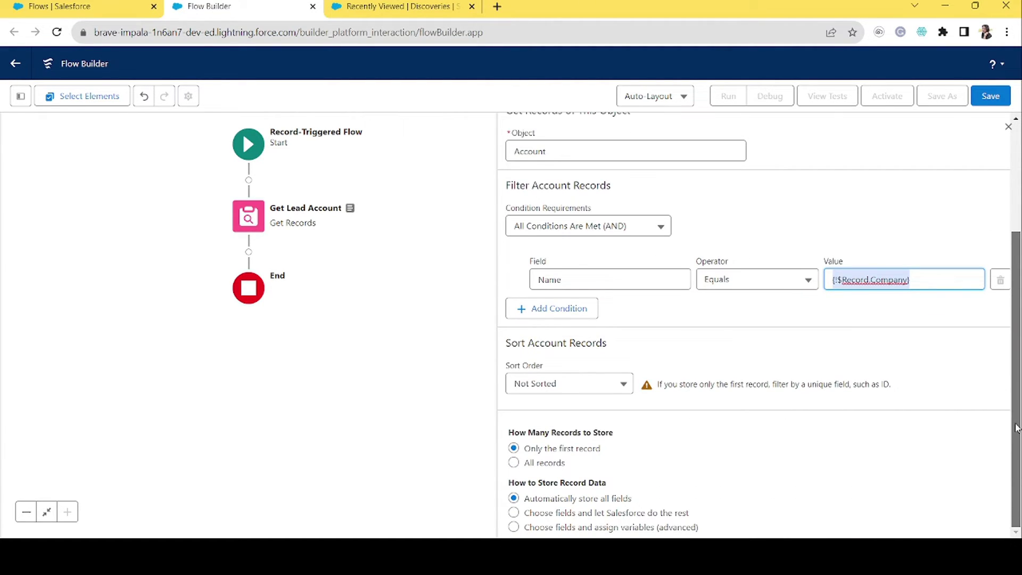
left_click(767, 345)
left_click(600, 384)
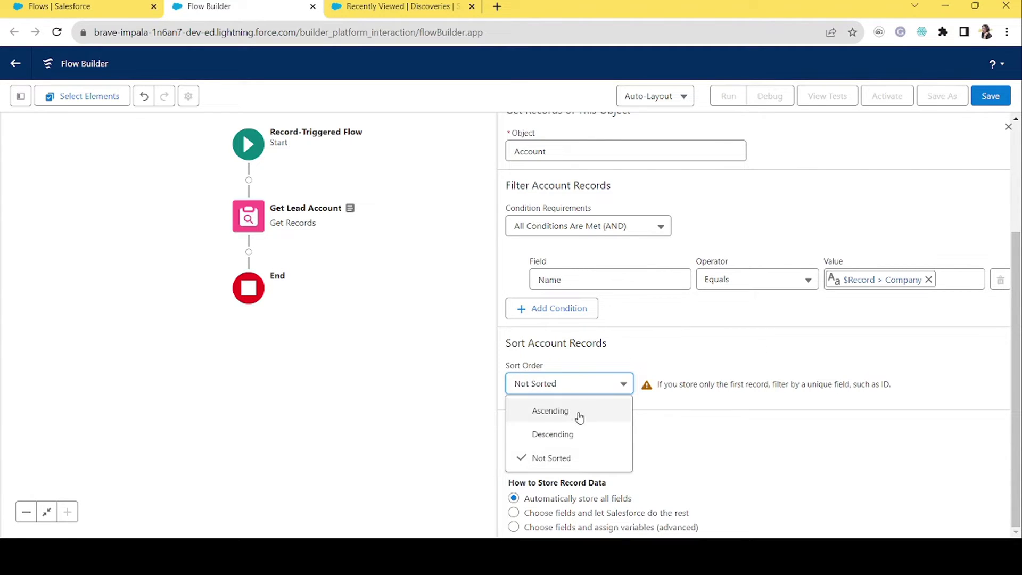
left_click(568, 434)
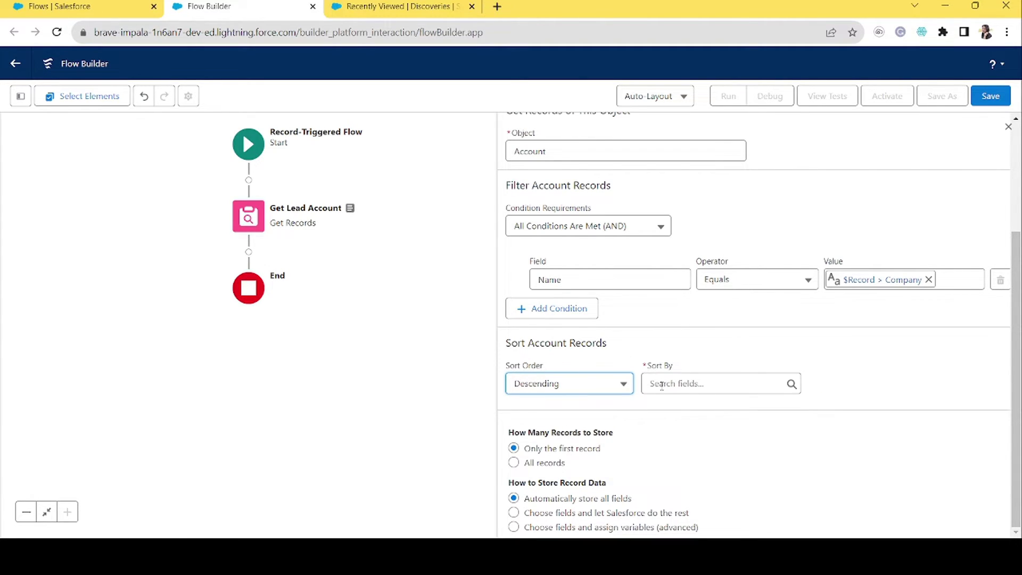
left_click(680, 383)
type("Id")
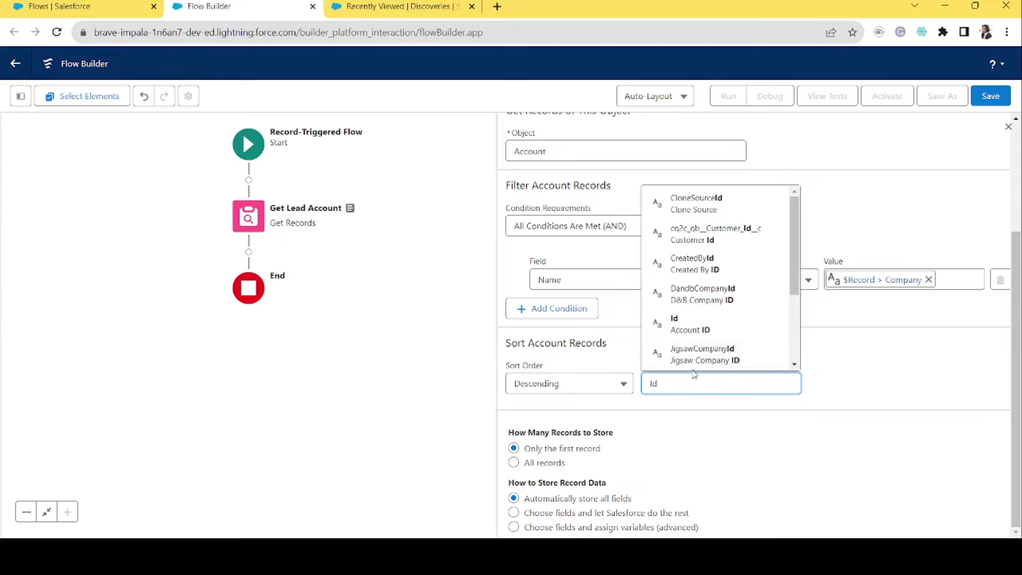
left_click(706, 326)
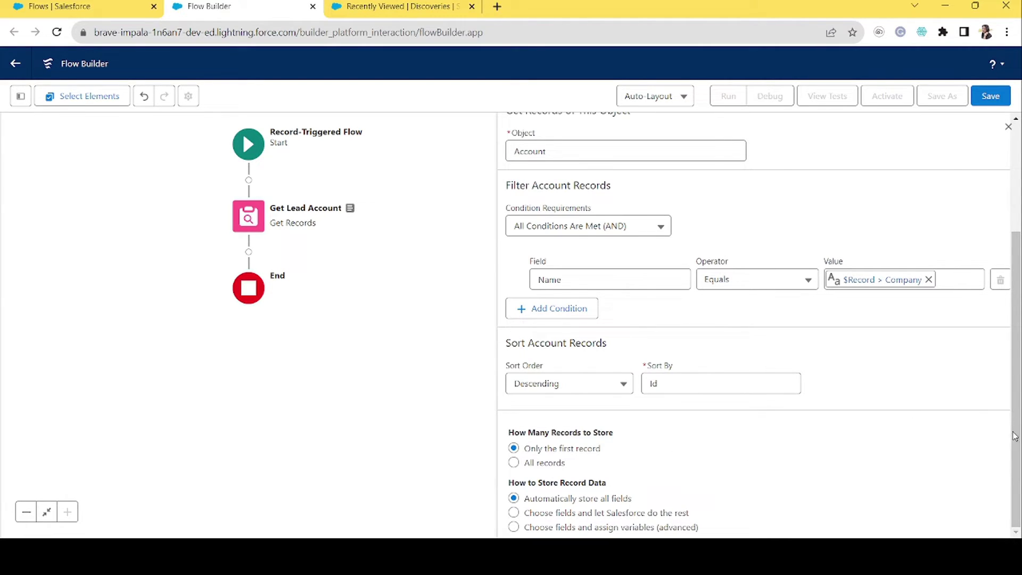
scroll(1014, 414, "up", 3)
left_click(1007, 126)
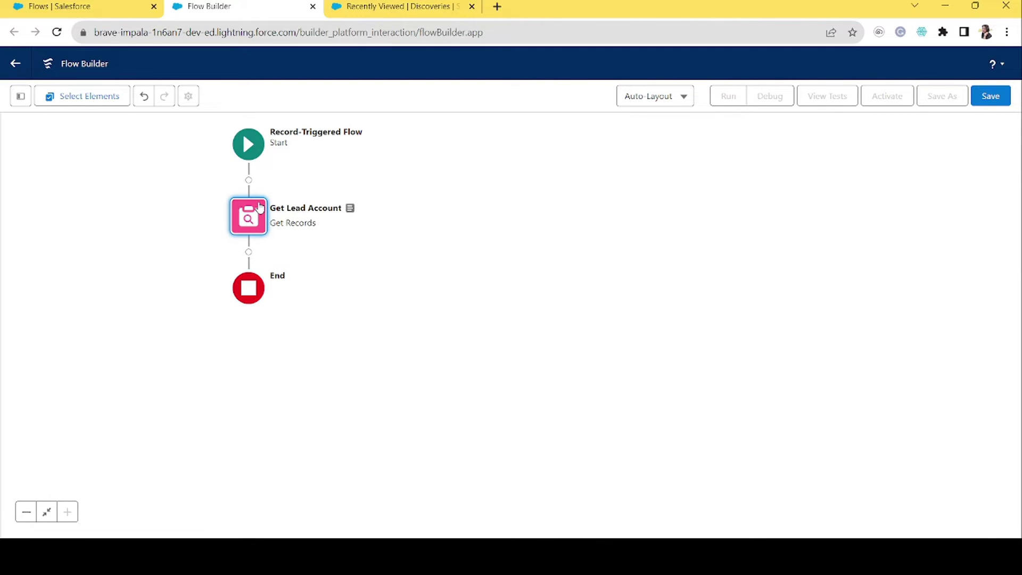
- Add an Update Triggering Record element after Get Lead Account, labelled Update Lead with Possible Matching Account
left_click(248, 252)
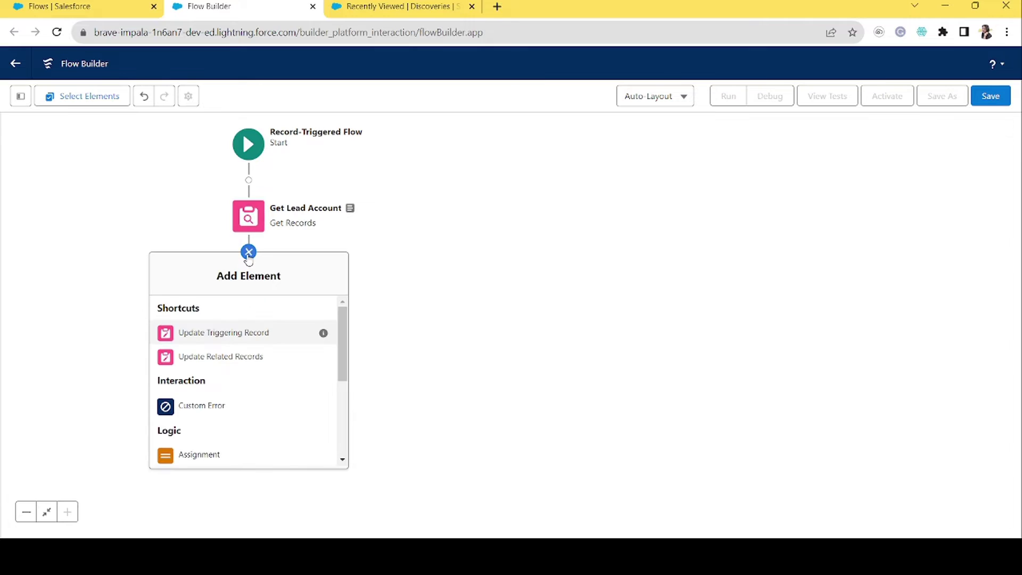
left_click(222, 335)
type("Update Lead with Possible Matchi")
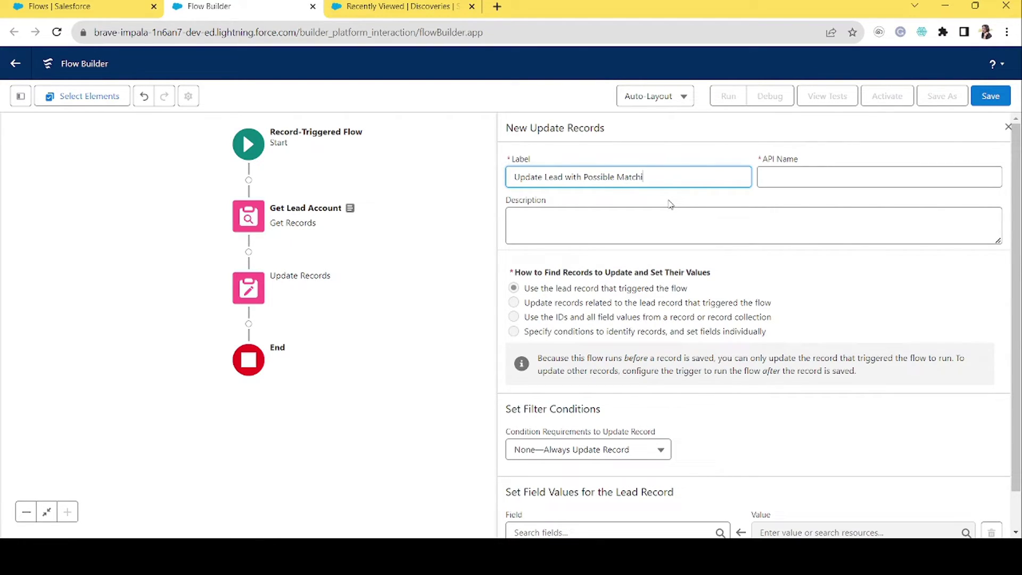
type("ng Account")
key("Tab")
- Enter "Update lead's possible matching account field" as the description of the update element
key("Tab")
type("Upda")
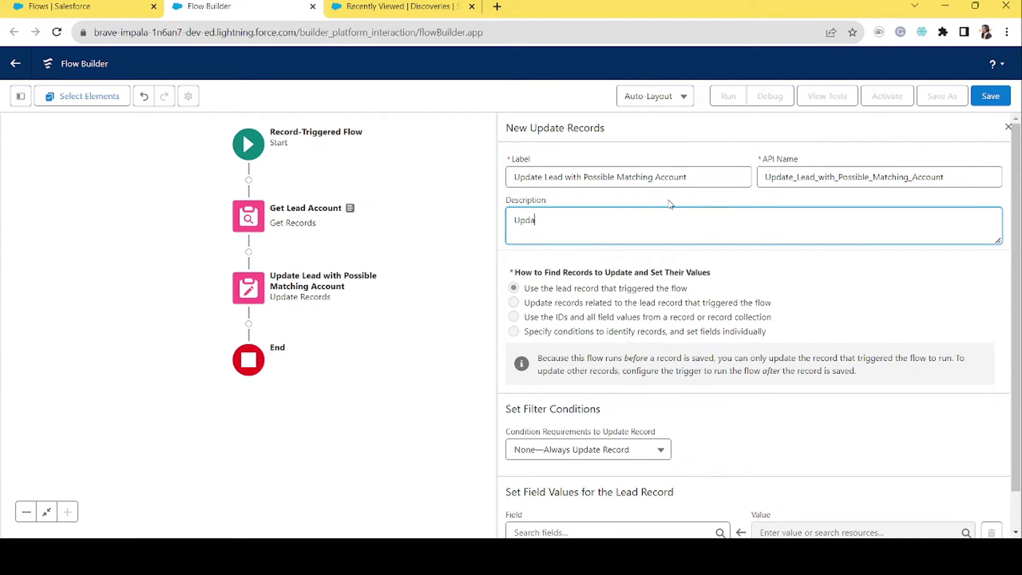
type("te lead's possible matching account field")
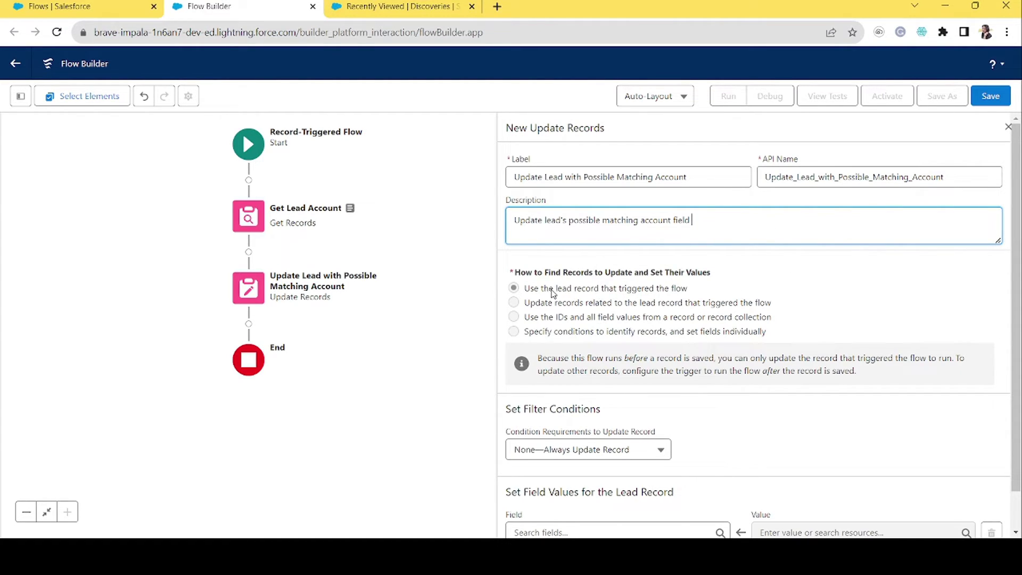
- Set the lead's Possible_Matching_Account__c field to {!Get_Lead_Account.Id} and close the update element's settings
scroll(963, 330, "down", 1)
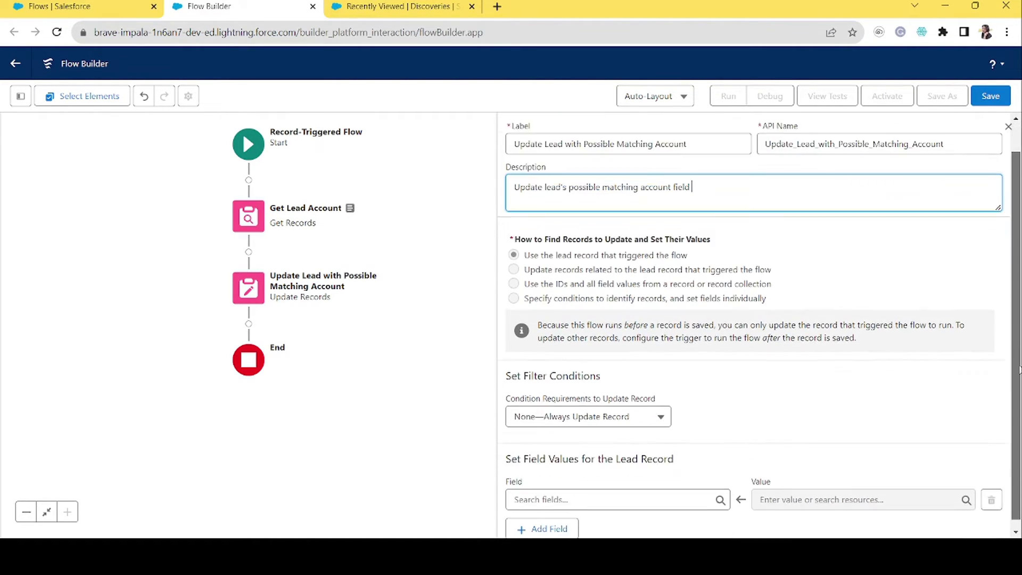
left_click(557, 496)
type("poss")
left_click(639, 471)
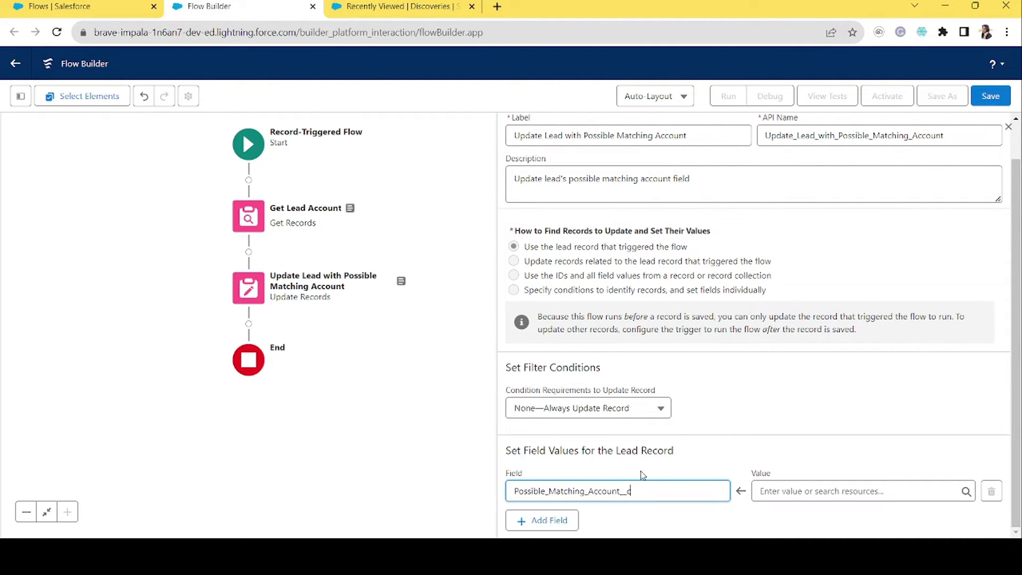
left_click(789, 494)
type("get")
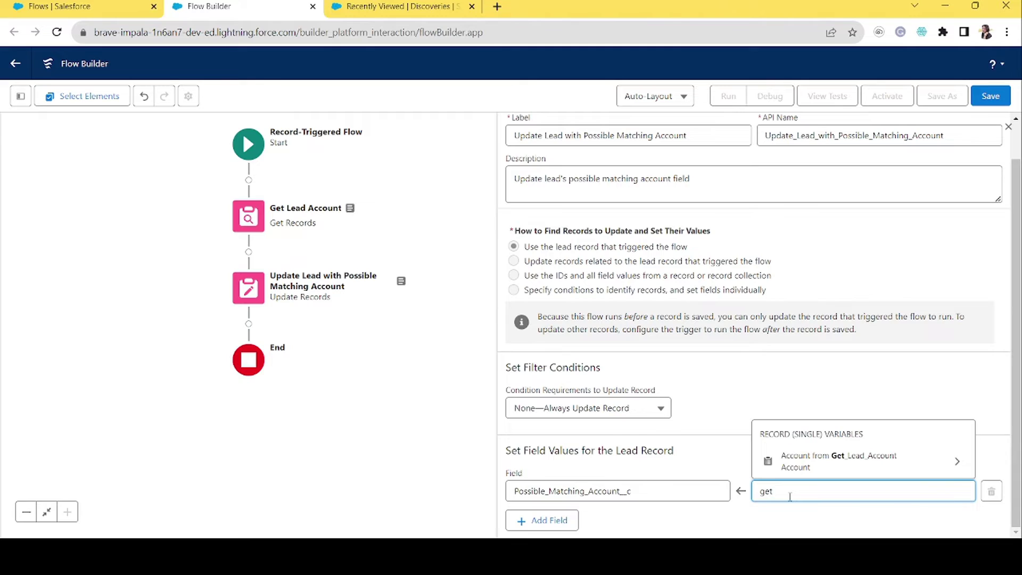
left_click(867, 462)
type("Id")
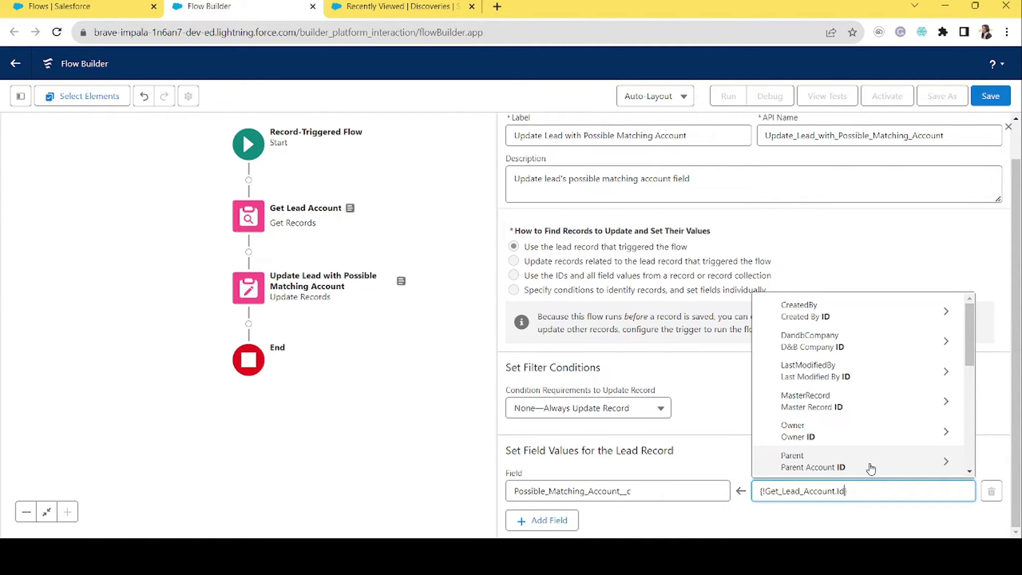
left_click_drag(970, 340, 969, 420)
left_click(868, 405)
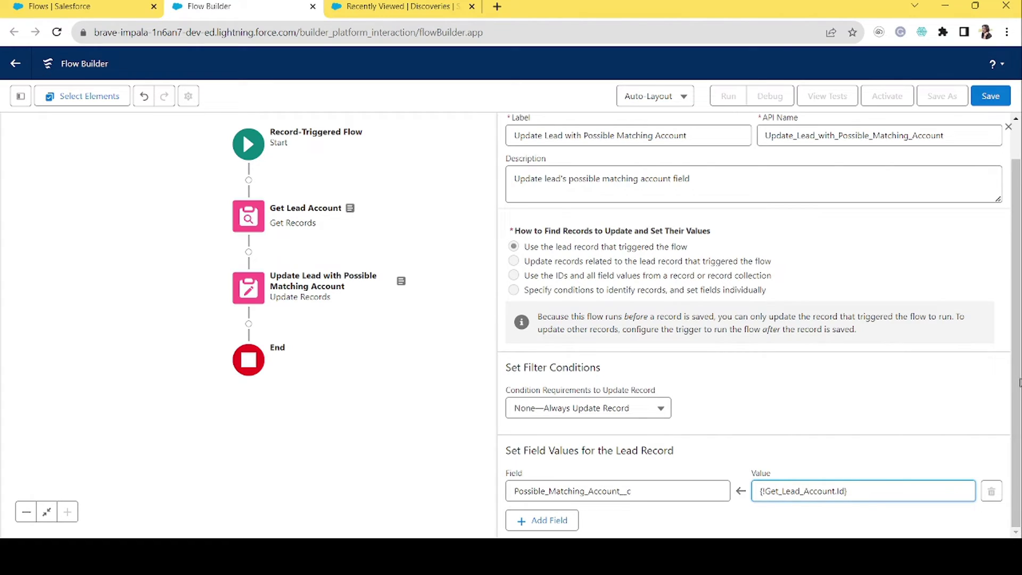
scroll(1019, 382, "up", 1)
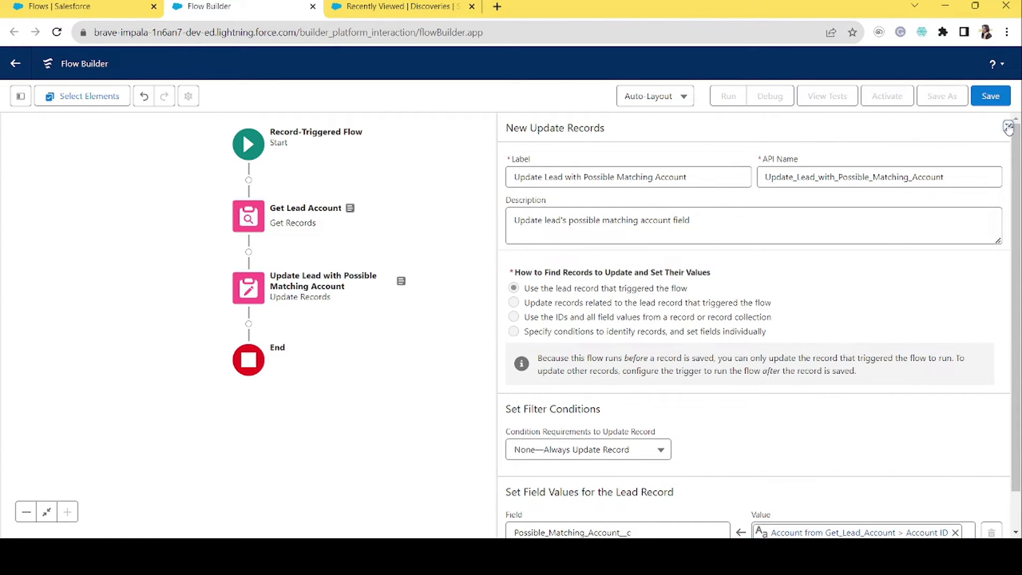
left_click(1007, 126)
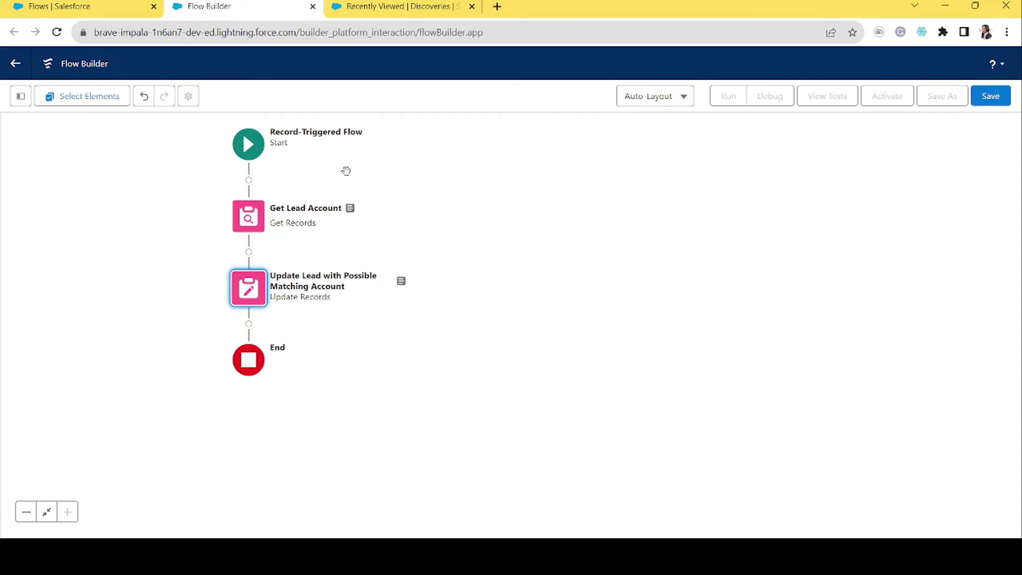
- Review the object, trigger and optimization settings of the flow's start element
left_click_drag(256, 146, 372, 181)
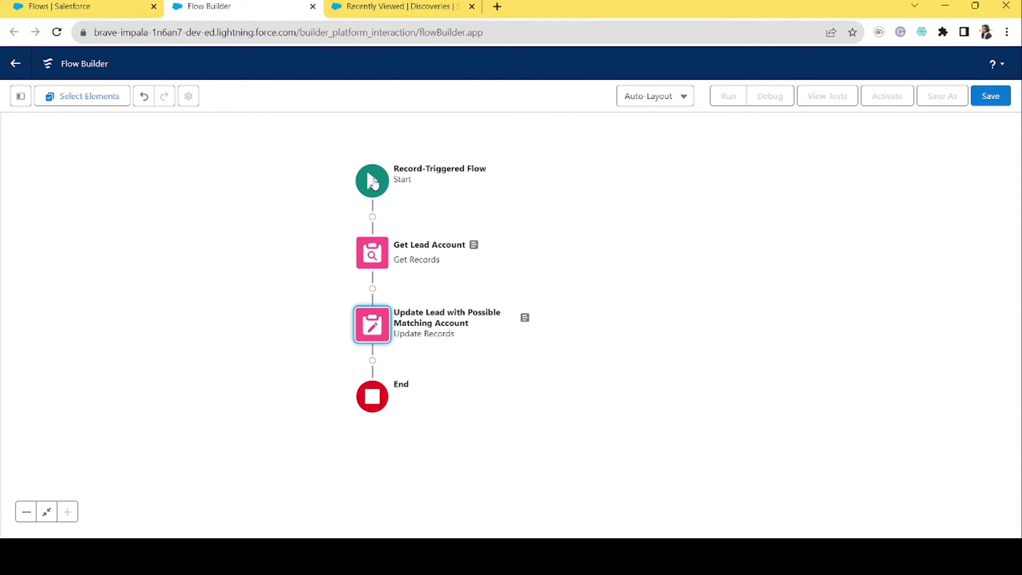
left_click(372, 181)
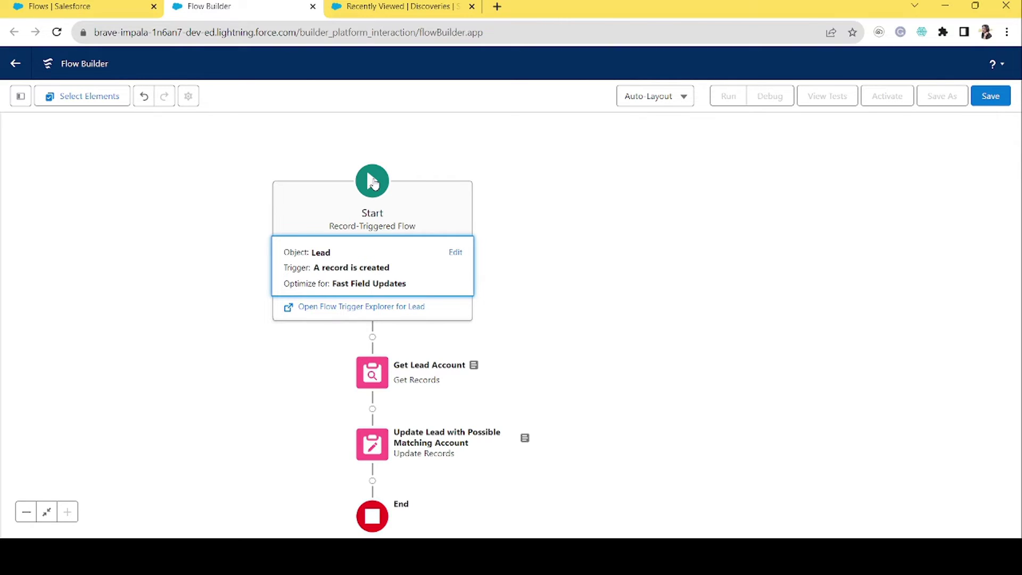
left_click(581, 287)
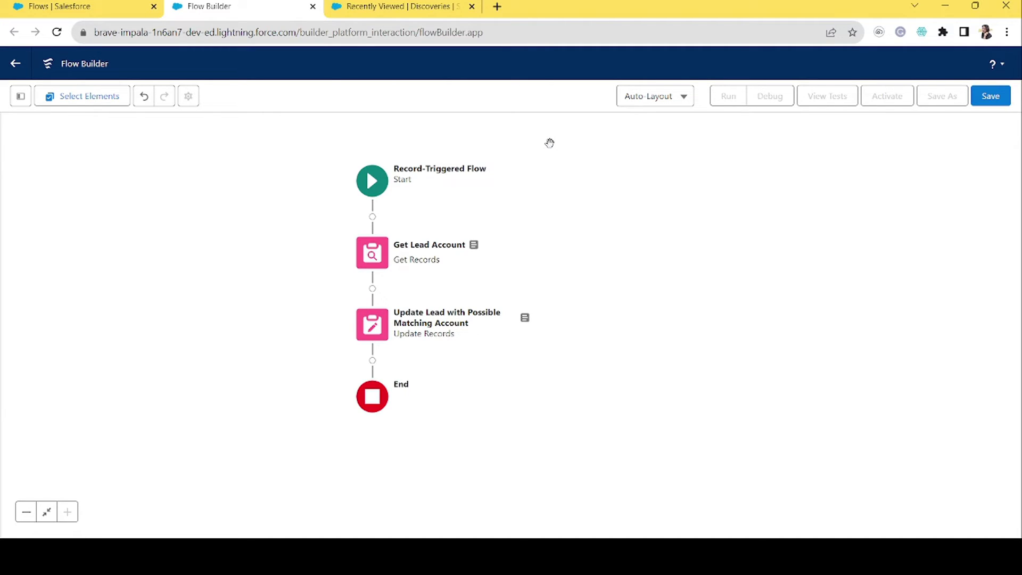
- Begin saving the flow with the label "Lead - Before Save" and the API name Lead_Before_Save
left_click(991, 100)
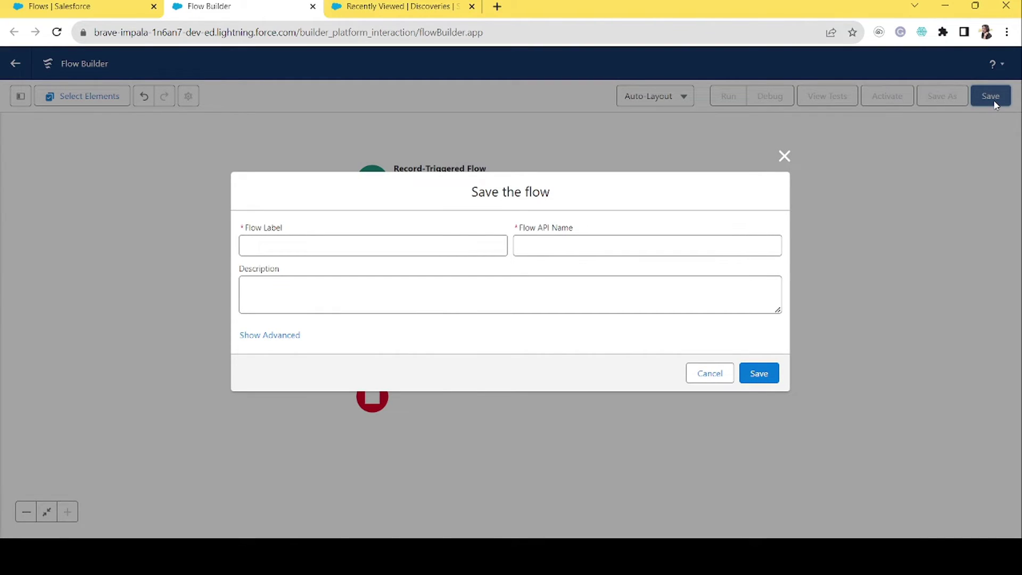
left_click(412, 247)
type("Lead")
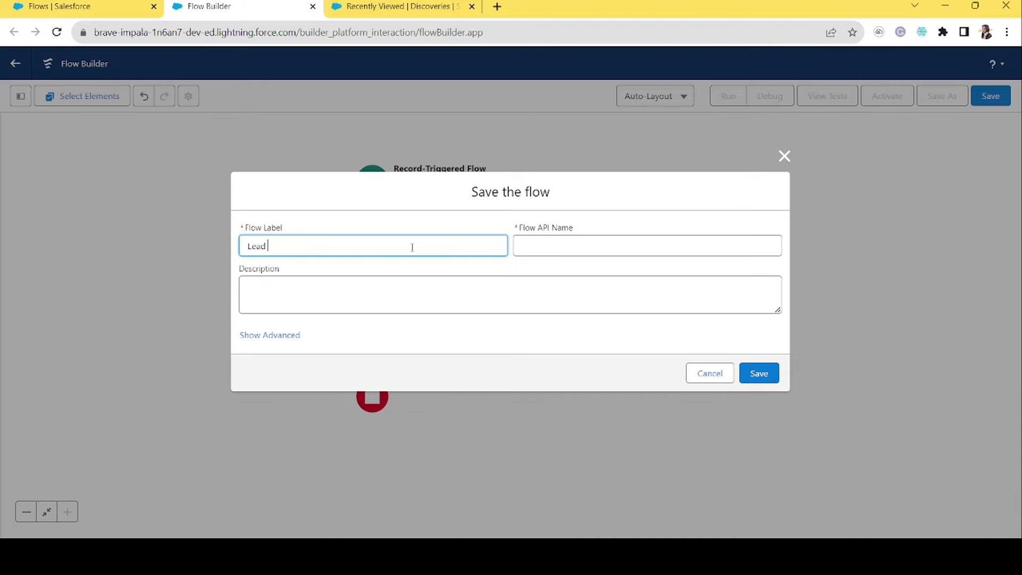
type("-")
type("Before Save")
left_click(525, 254)
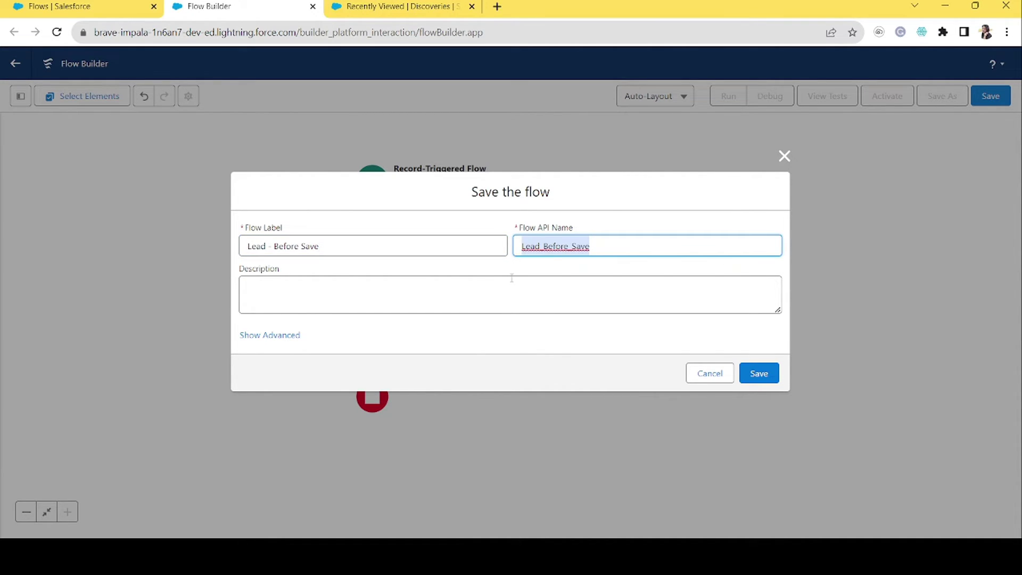
- Describe the flow as "This will check for possible matching accounts in salesforce." and save it
left_click(470, 286)
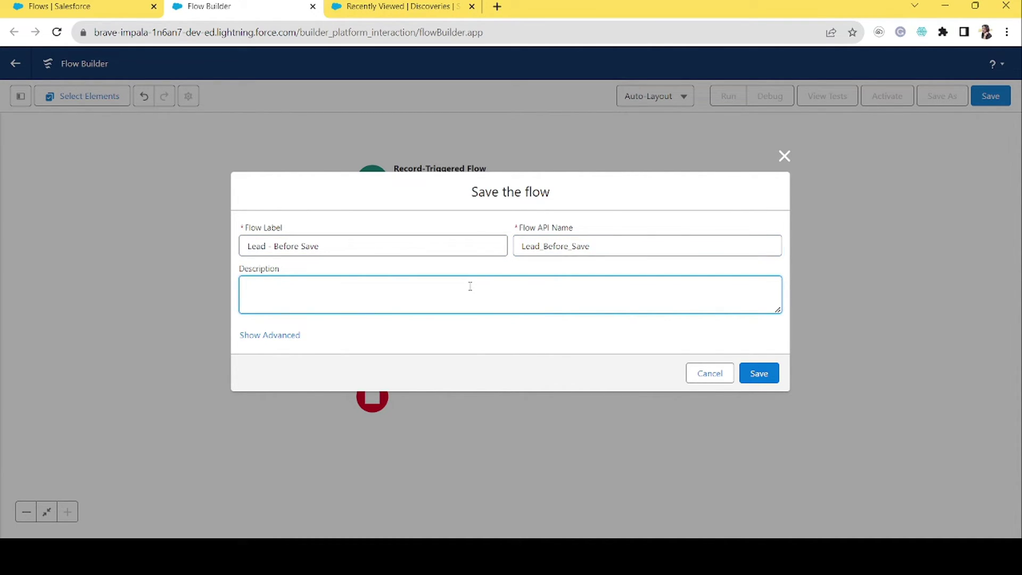
type("Lead")
key("BackSpace")
key("BackSpace")
key("BackSpace")
key("BackSpace")
type("This will check for possible matc")
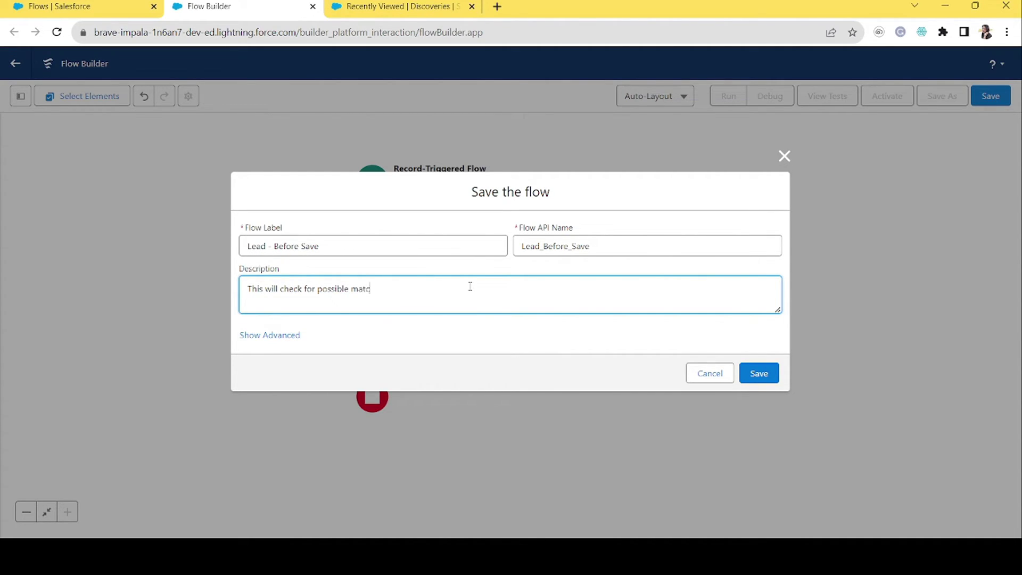
type("hing account in salesforce.")
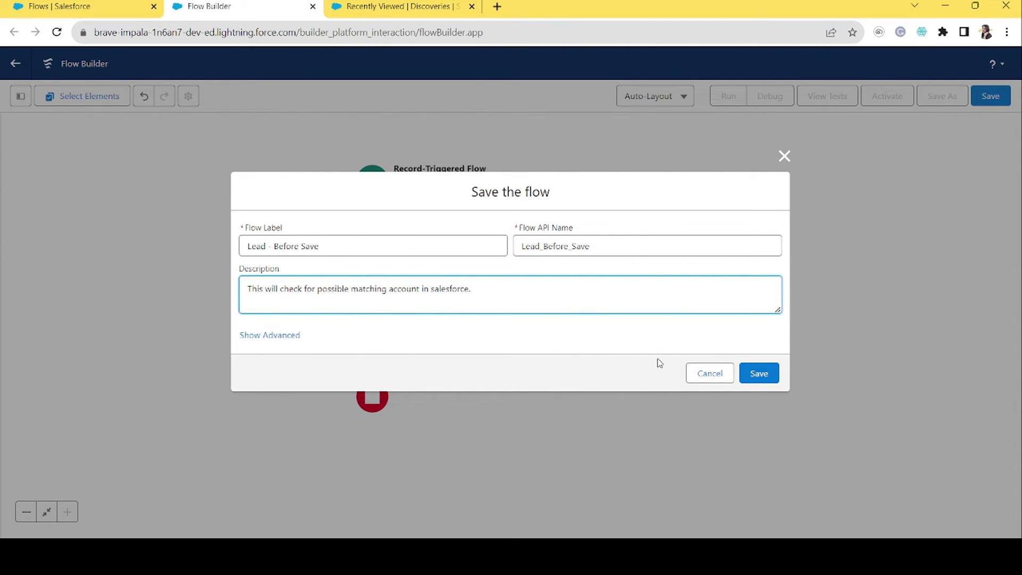
left_click(405, 288)
key("ctrl+shift+Left")
type("accounts")
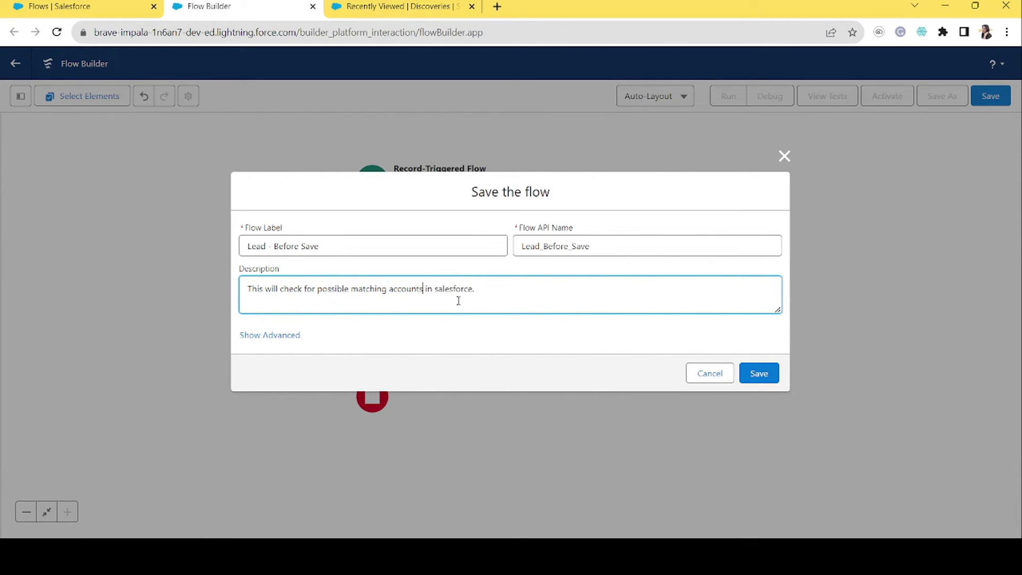
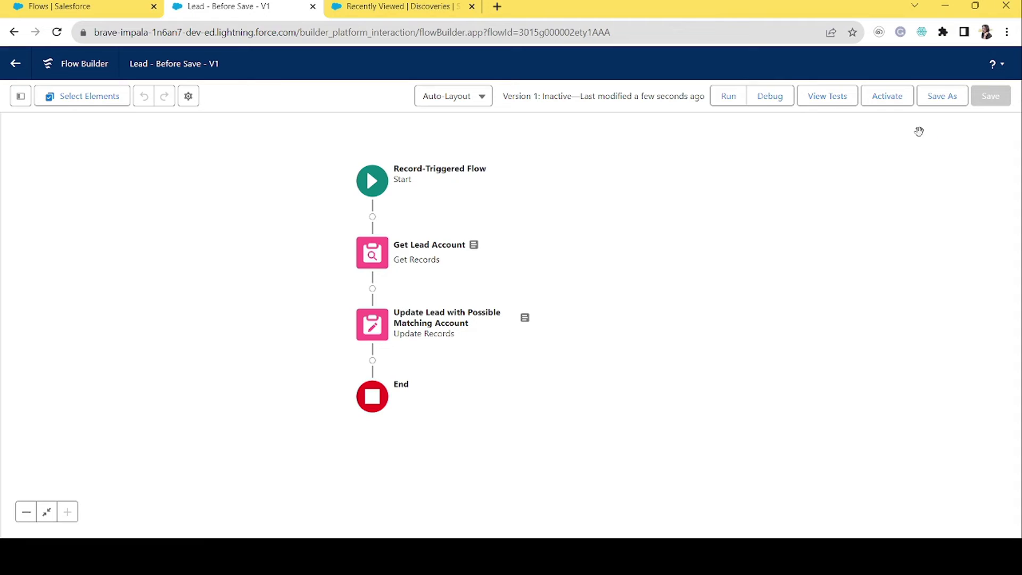
- Open the debug options for the flow and start the lookup for the triggering lead
left_click(761, 103)
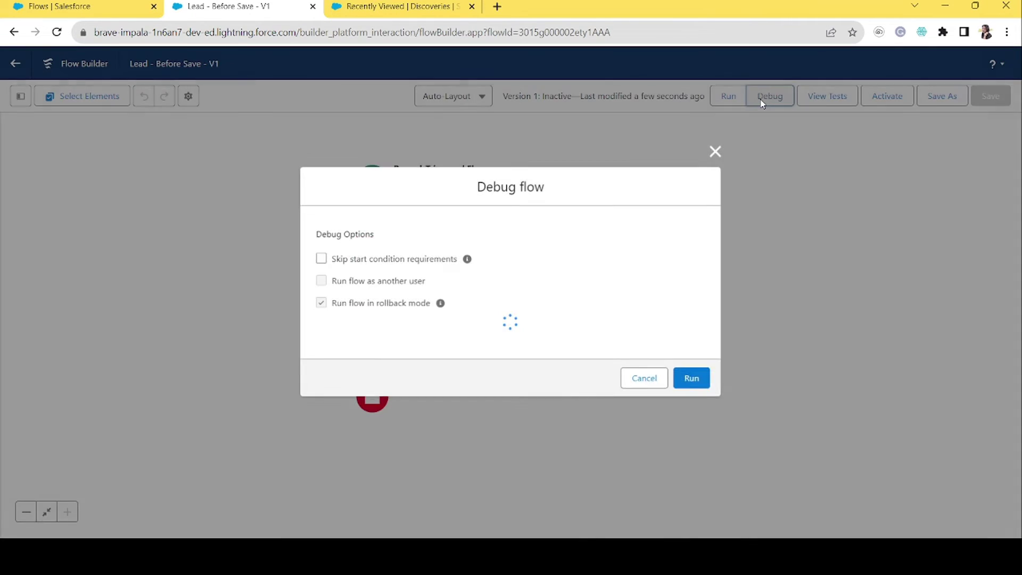
left_click(423, 354)
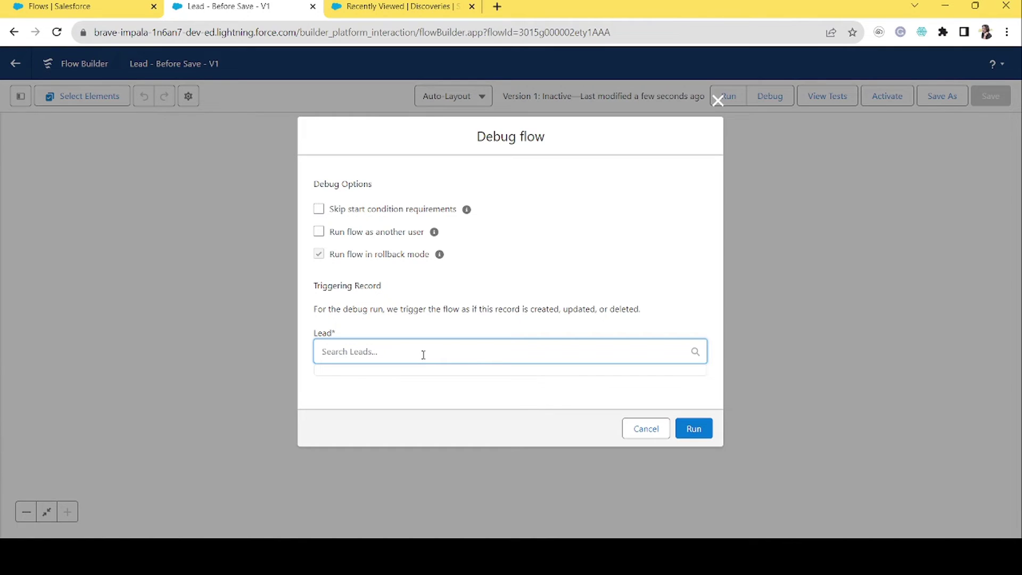
- Switch to the browser tab with Salesforce Setup and find and open the Leads list
left_click(60, 6)
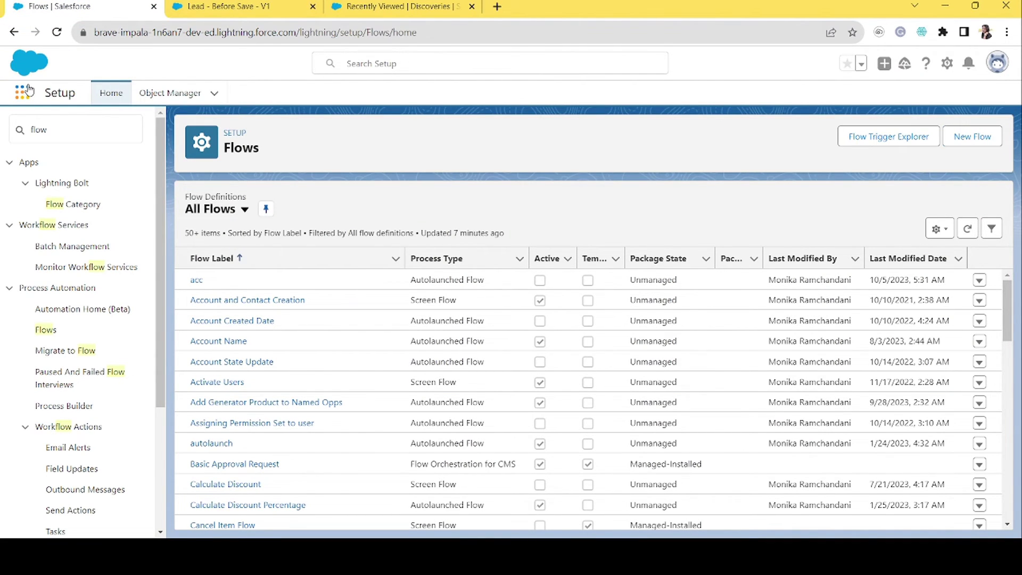
left_click(29, 89)
type("lead")
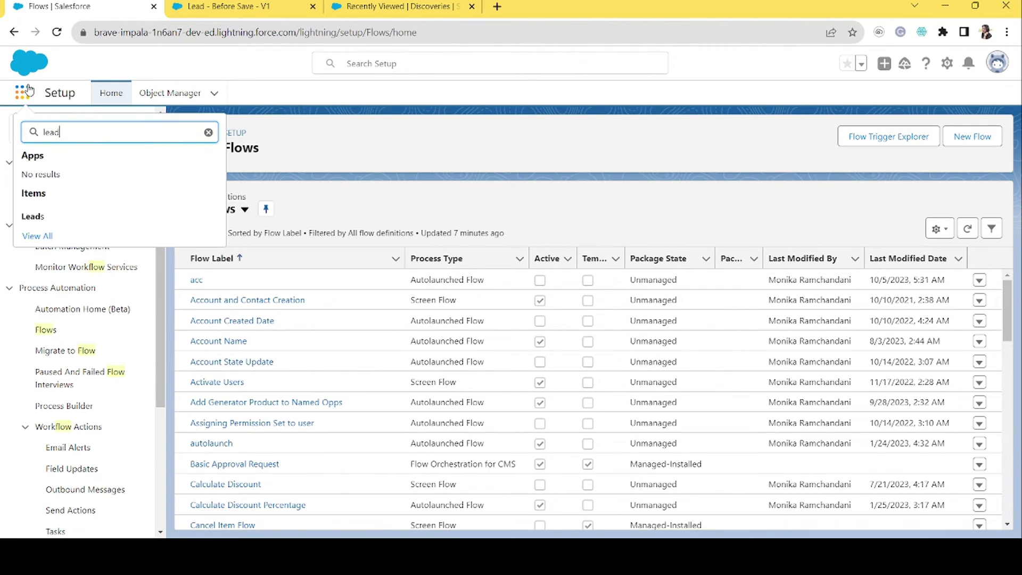
left_click(38, 227)
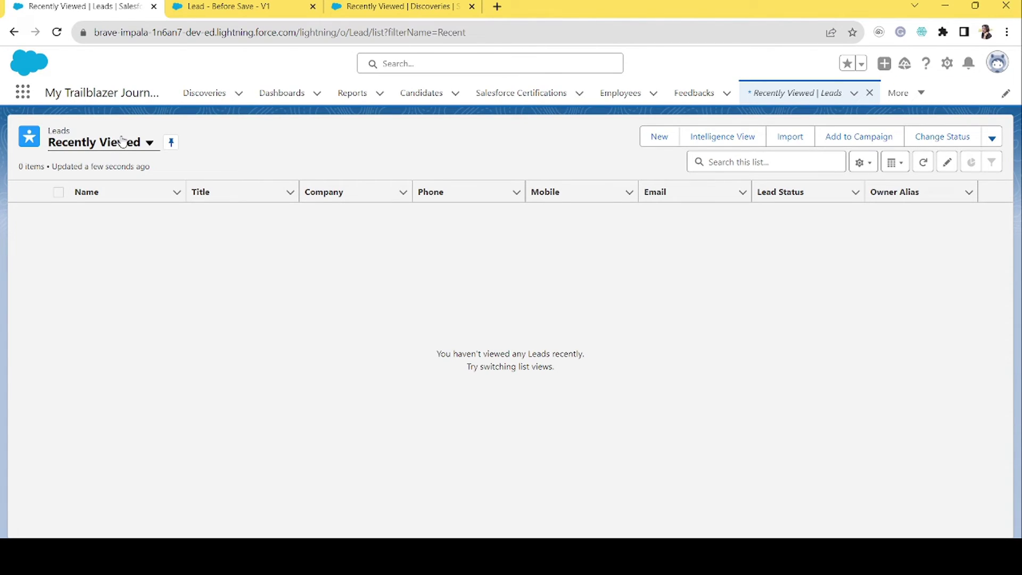
- Show the My Unread Leads list view and open the lead from Dickenson plc
left_click(122, 142)
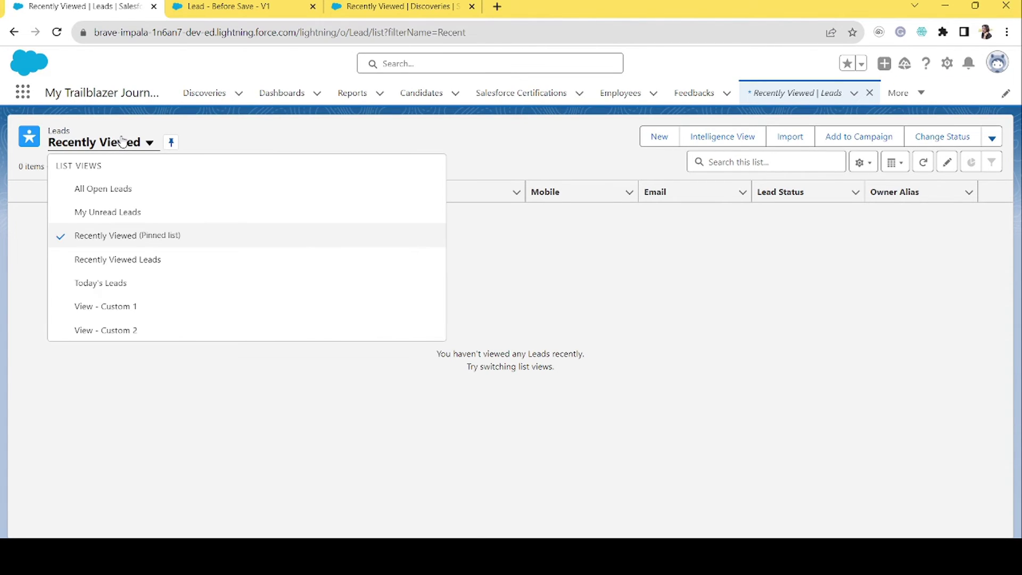
left_click(87, 208)
left_click(114, 147)
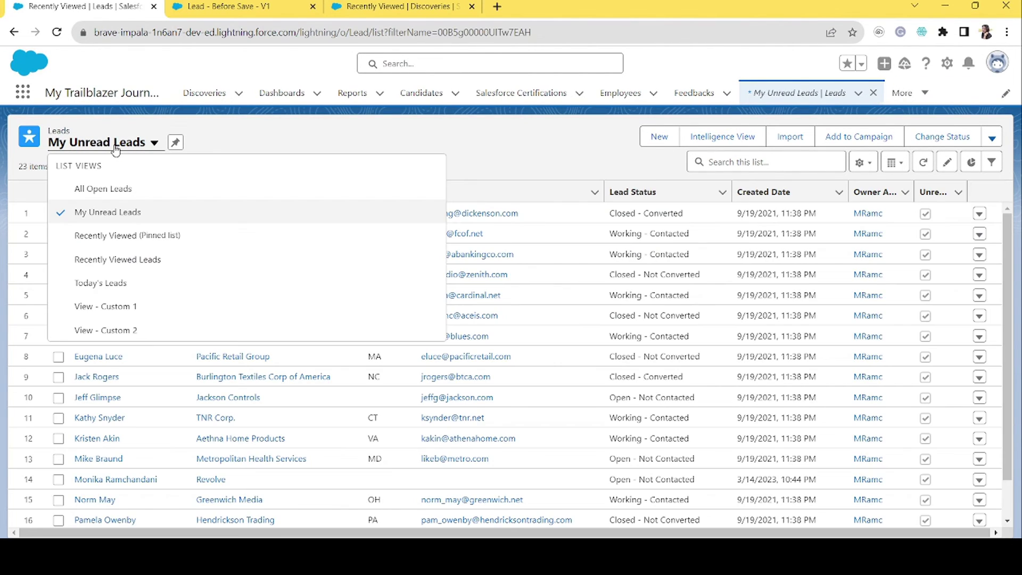
left_click(99, 212)
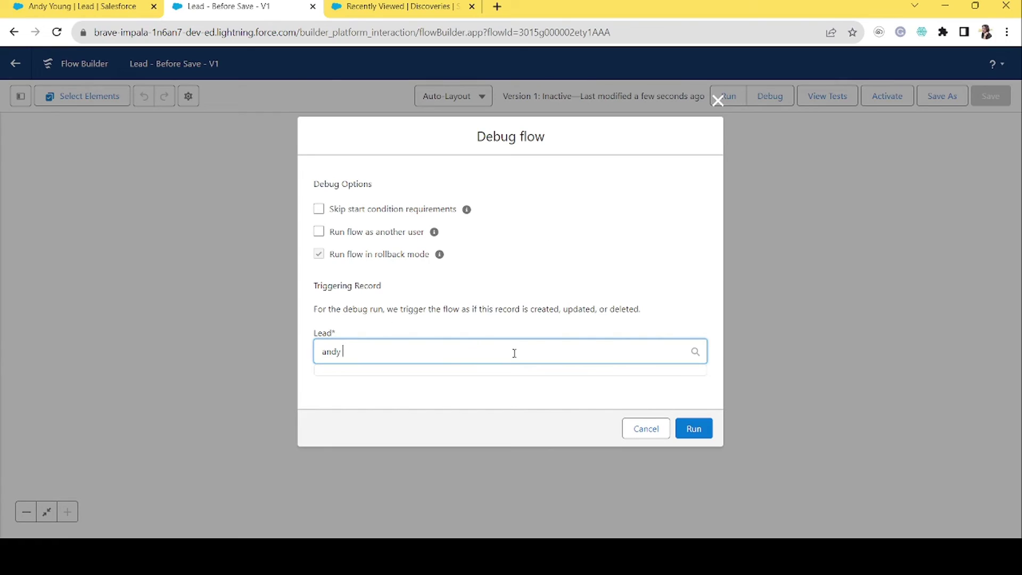
- Choose the Dickenson plc lead as the triggering record in the flow's debug options and run the debug
type("yo")
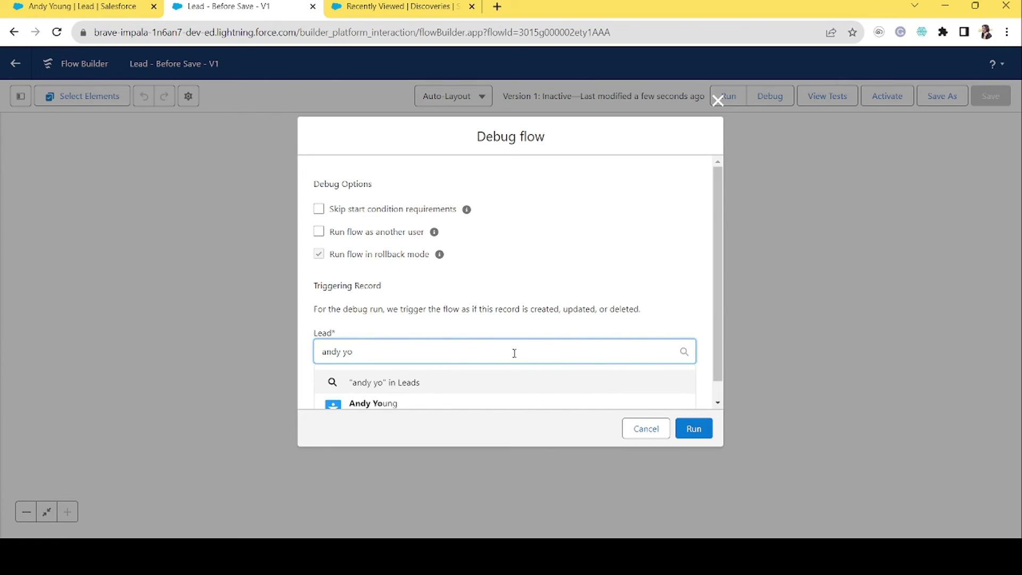
left_click(431, 403)
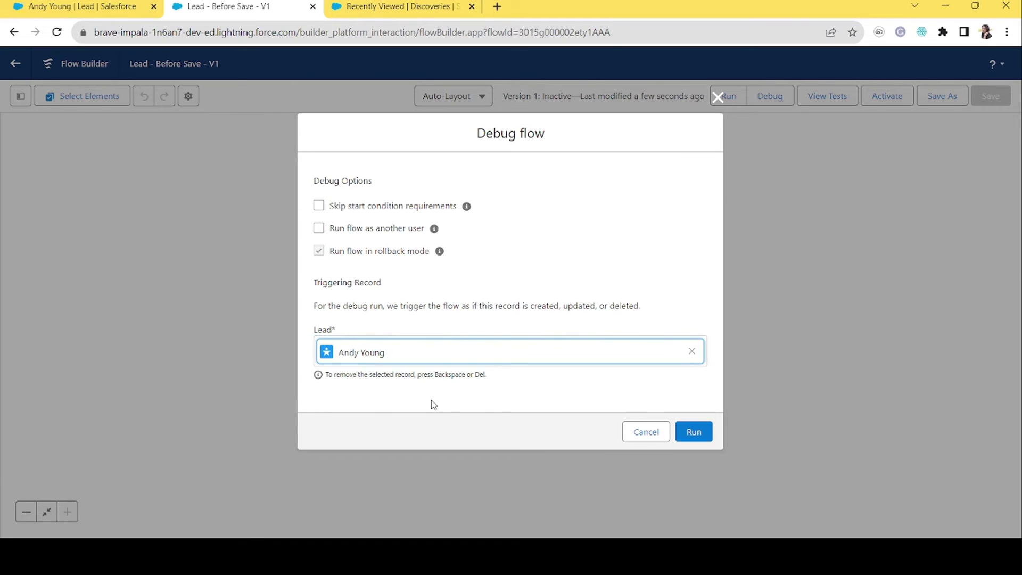
left_click(698, 438)
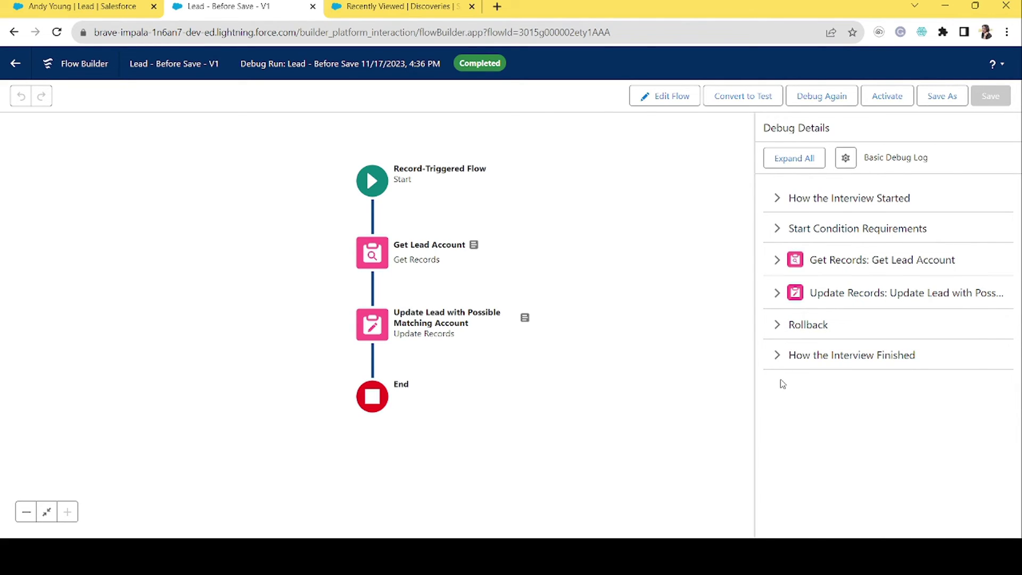
- Examine the debug details of the Get Lead Account and Update Lead with Possible Matching Account elements
left_click(777, 263)
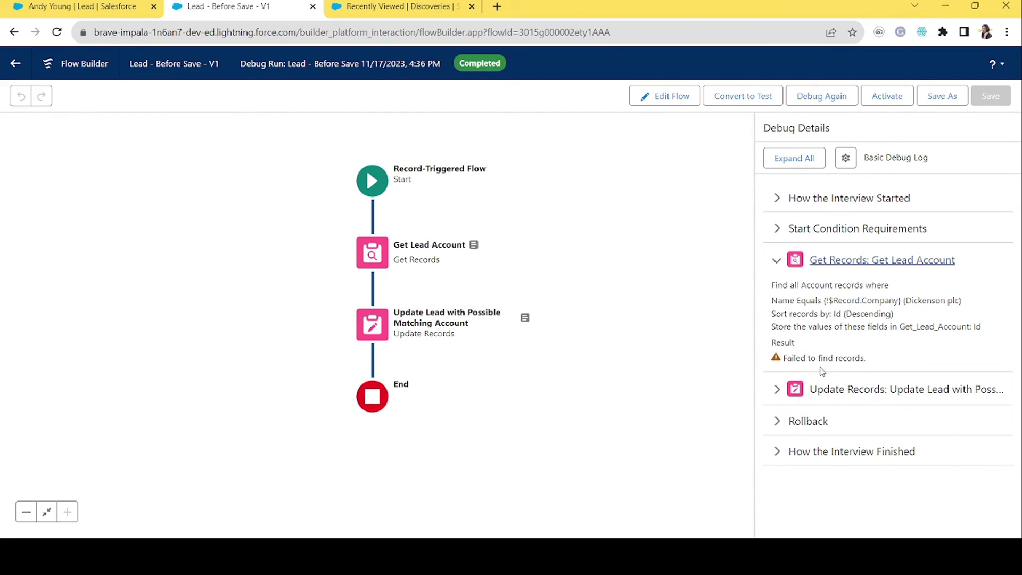
left_click(774, 392)
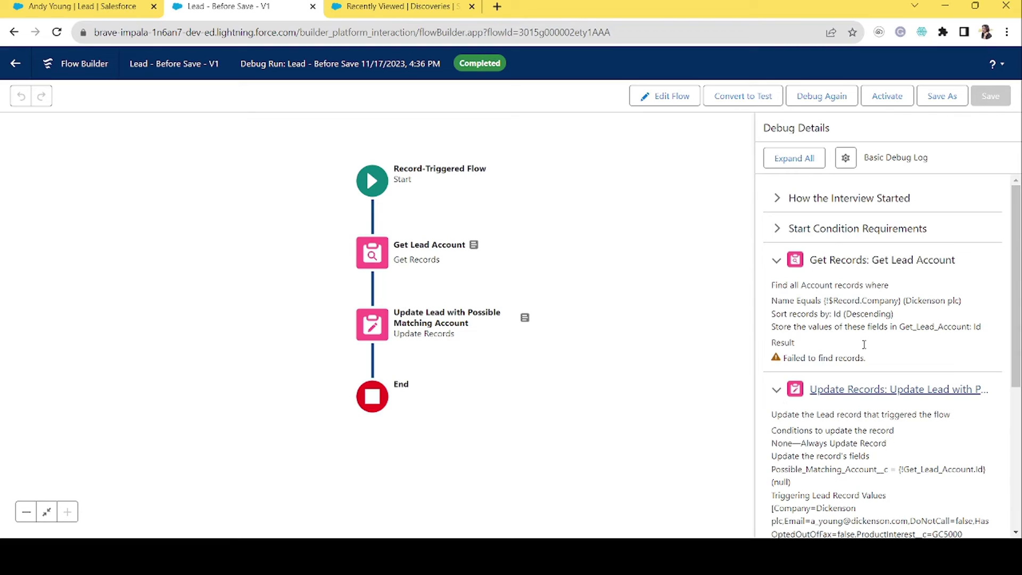
left_click_drag(1018, 337, 1019, 381)
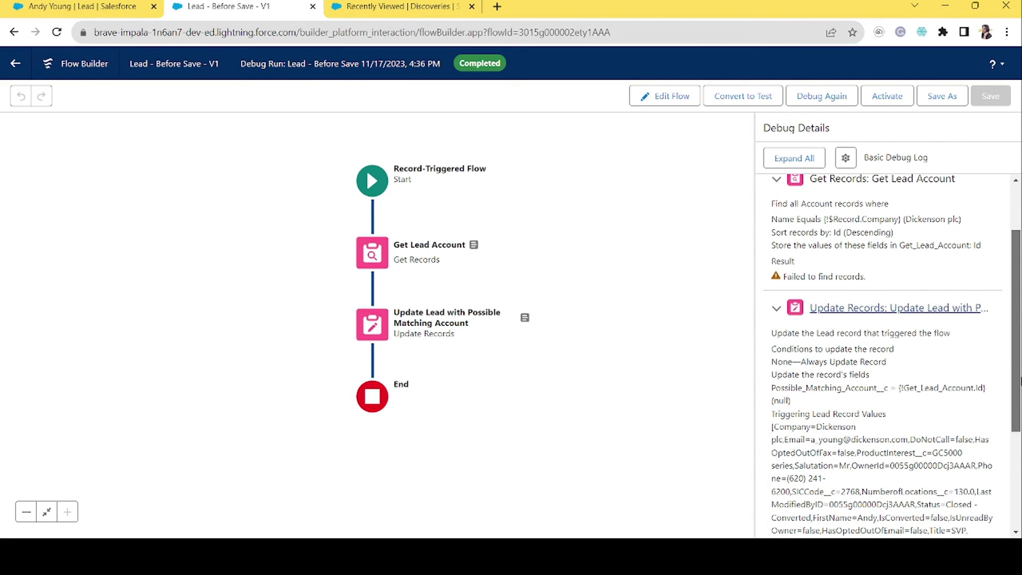
left_click_drag(1019, 380, 1020, 192)
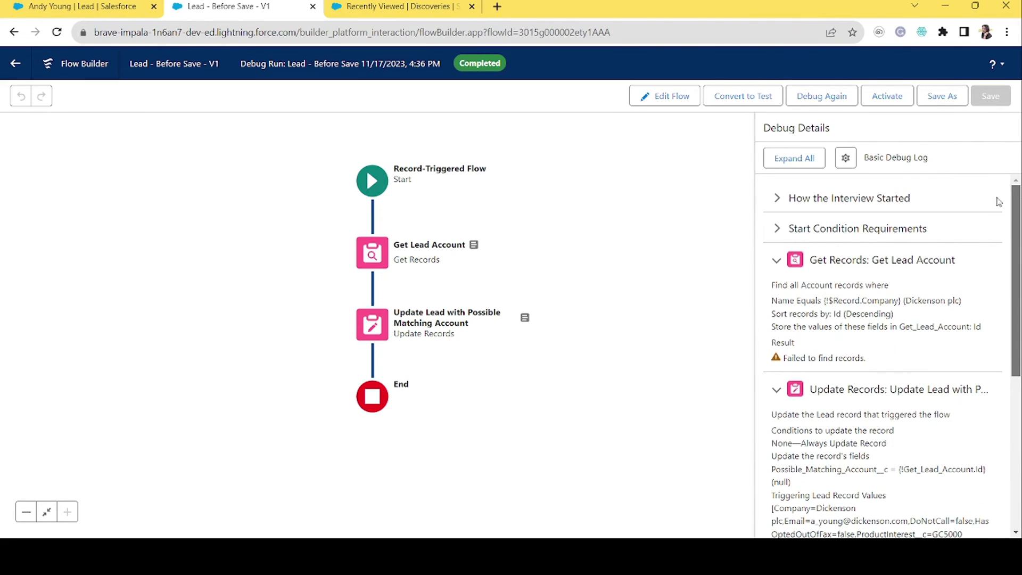
- Return the flow from the debug run to editing and activate it
left_click(658, 90)
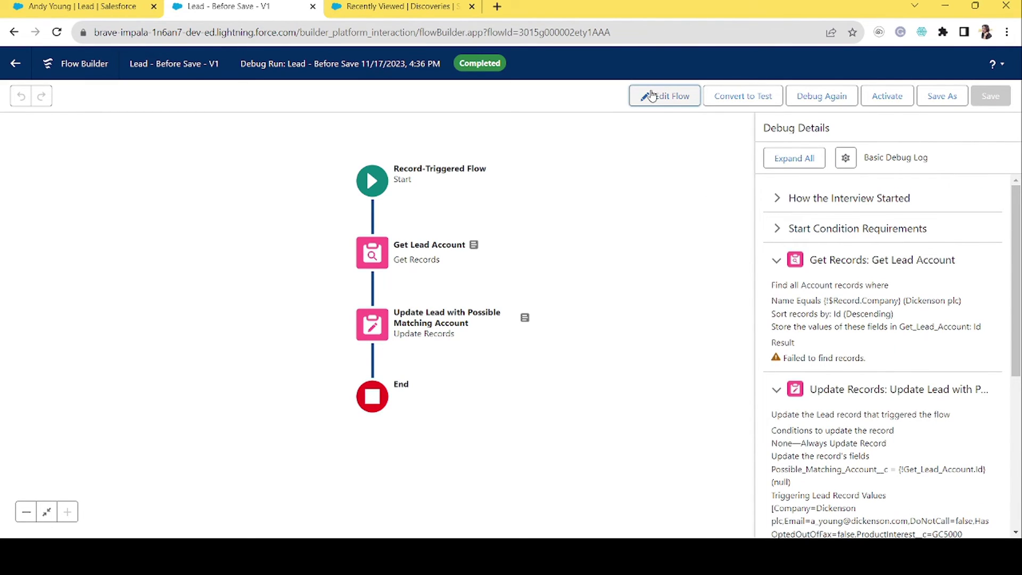
left_click(893, 97)
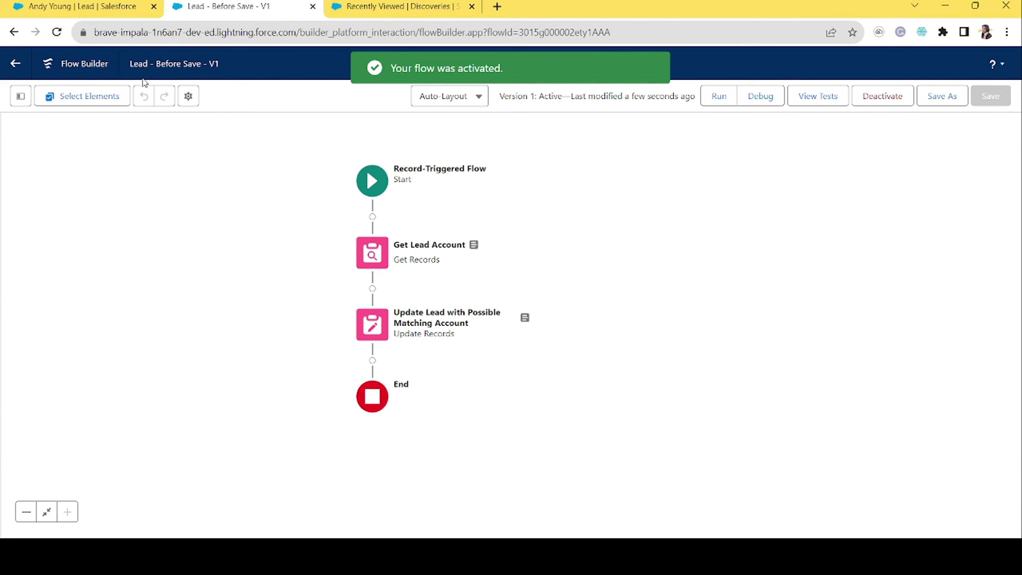
- Switch to the browser tab with the lead record and find and open the Accounts list
left_click(103, 6)
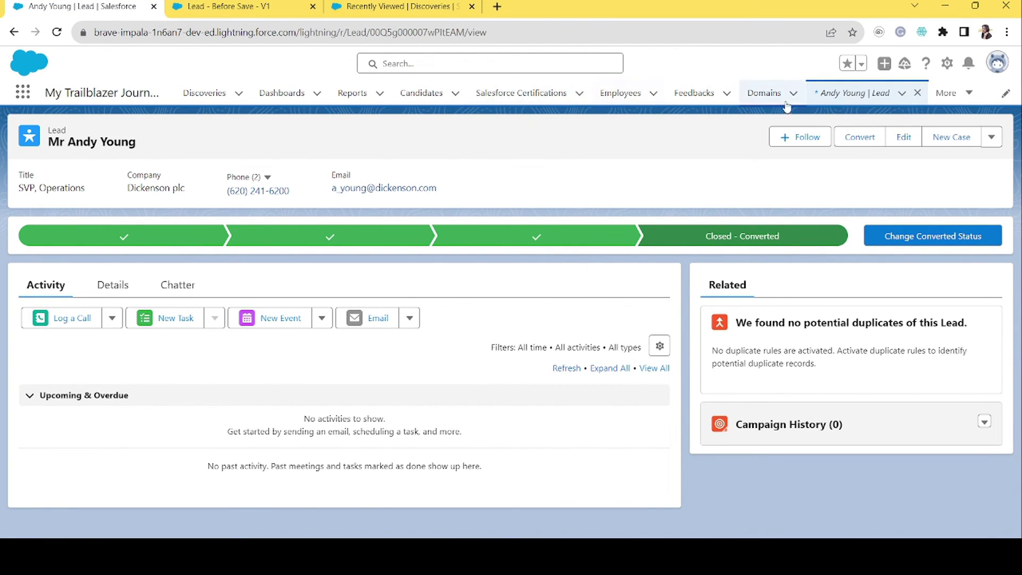
left_click(966, 94)
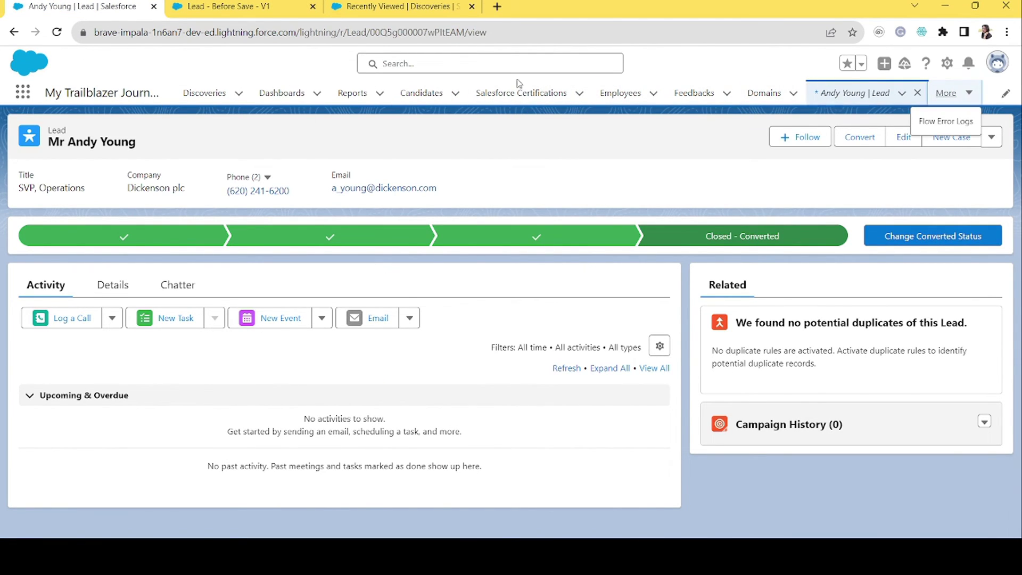
left_click(22, 93)
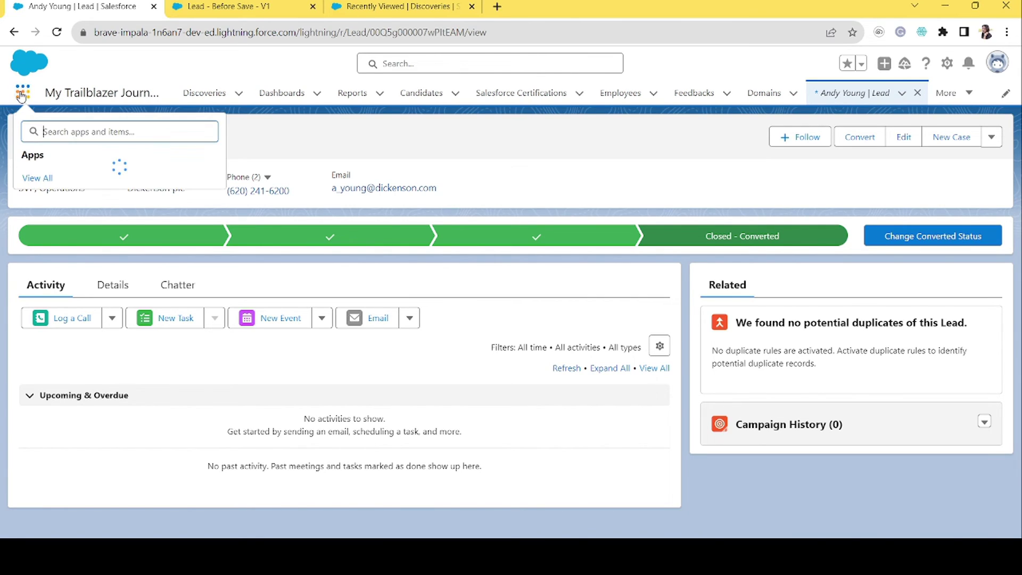
type("acc")
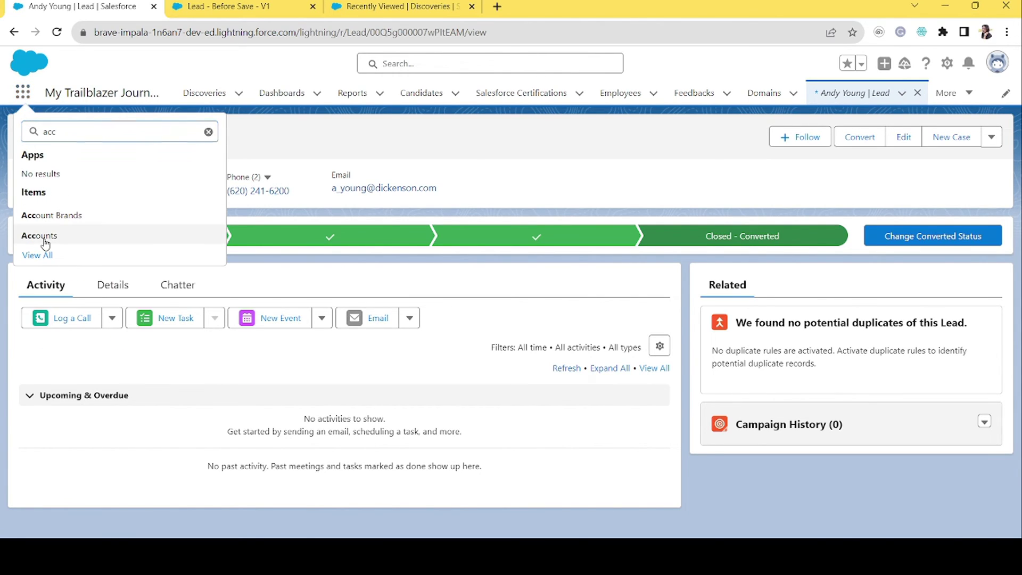
left_click(40, 236)
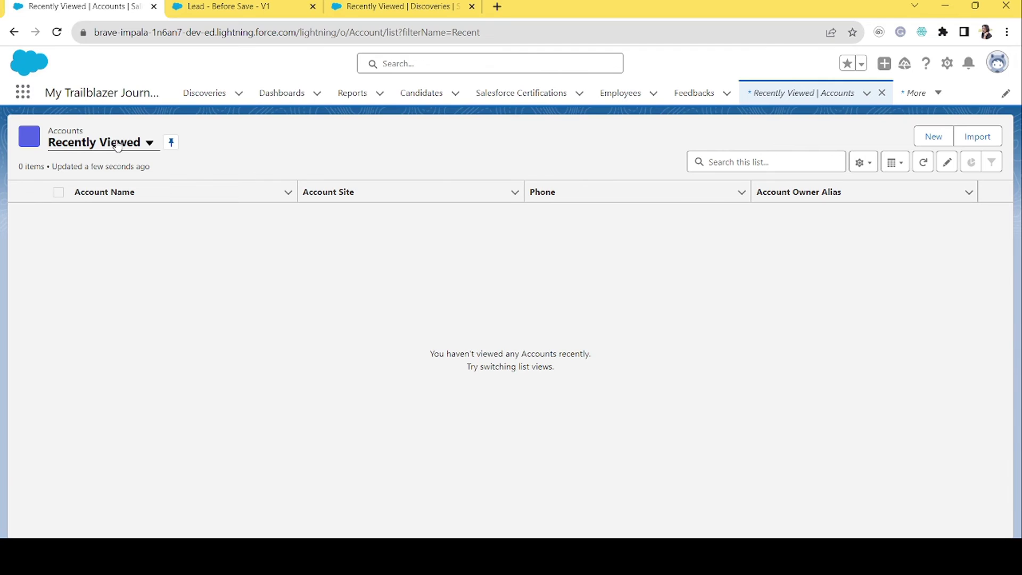
- Create a new account named "ABC Inc." and save it
left_click(118, 146)
left_click(145, 143)
left_click(933, 137)
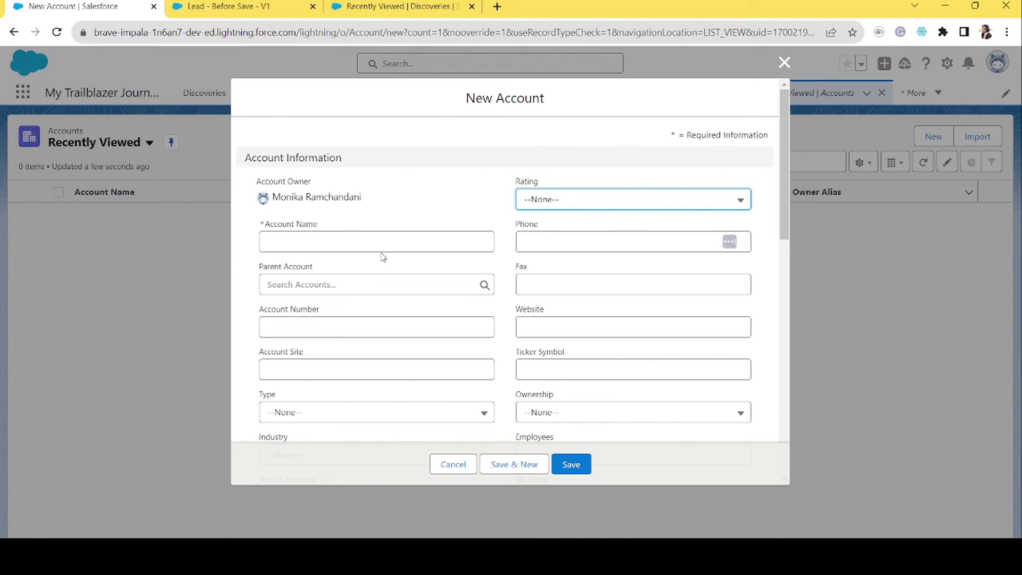
left_click(381, 253)
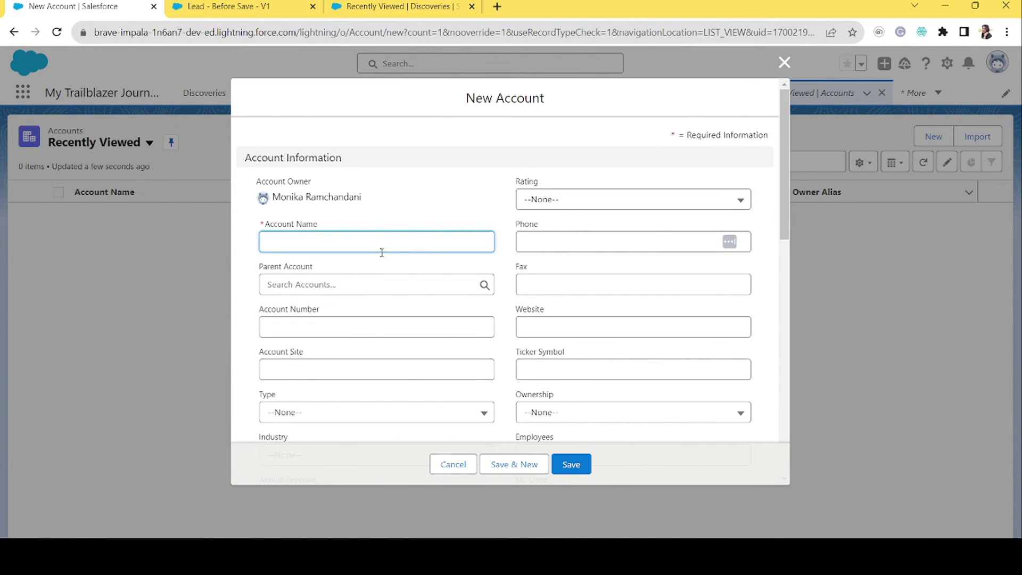
type("ABC Inc.")
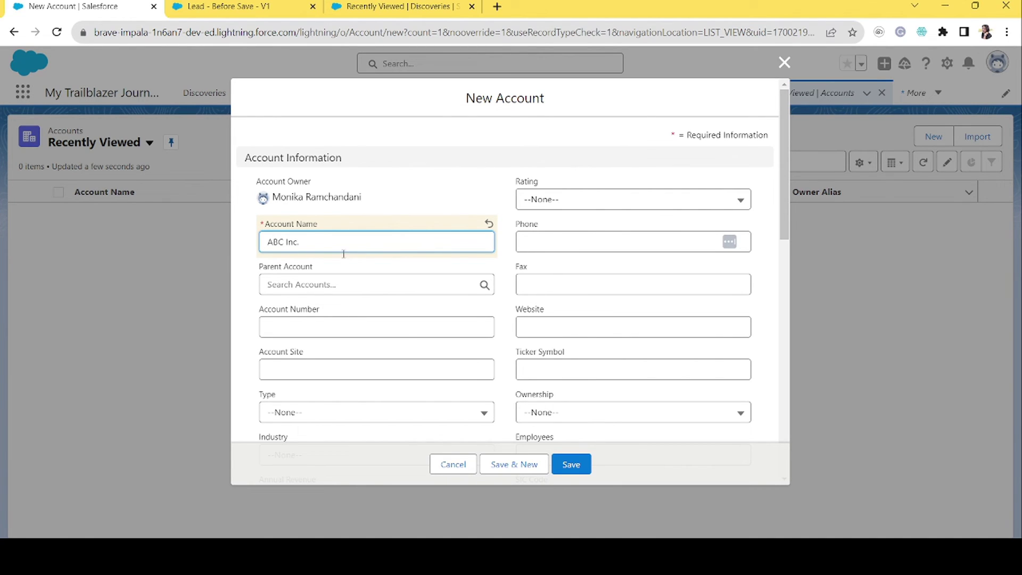
key("BackSpace")
left_click_drag(787, 205, 767, 461)
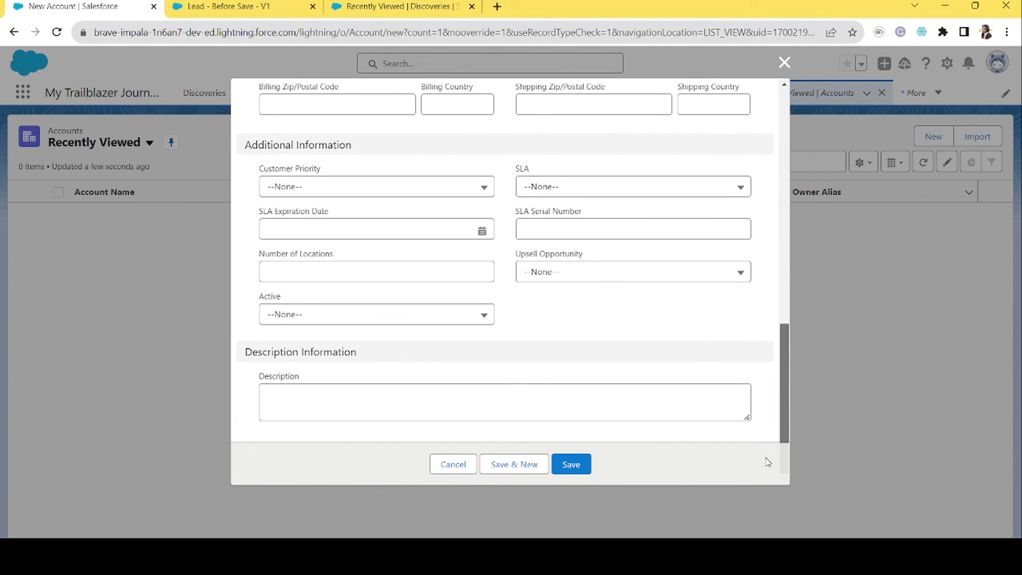
left_click(586, 473)
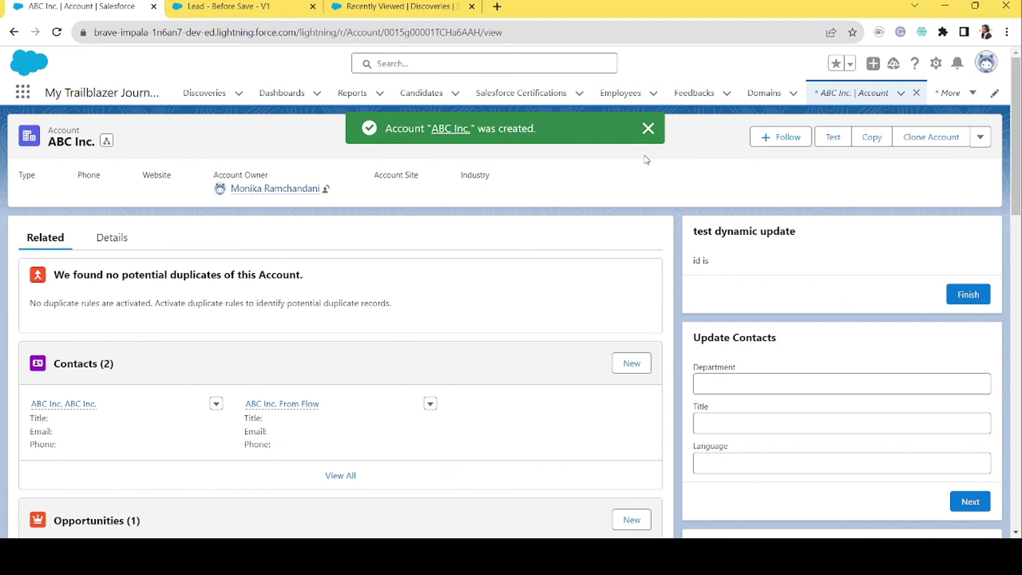
left_click(647, 128)
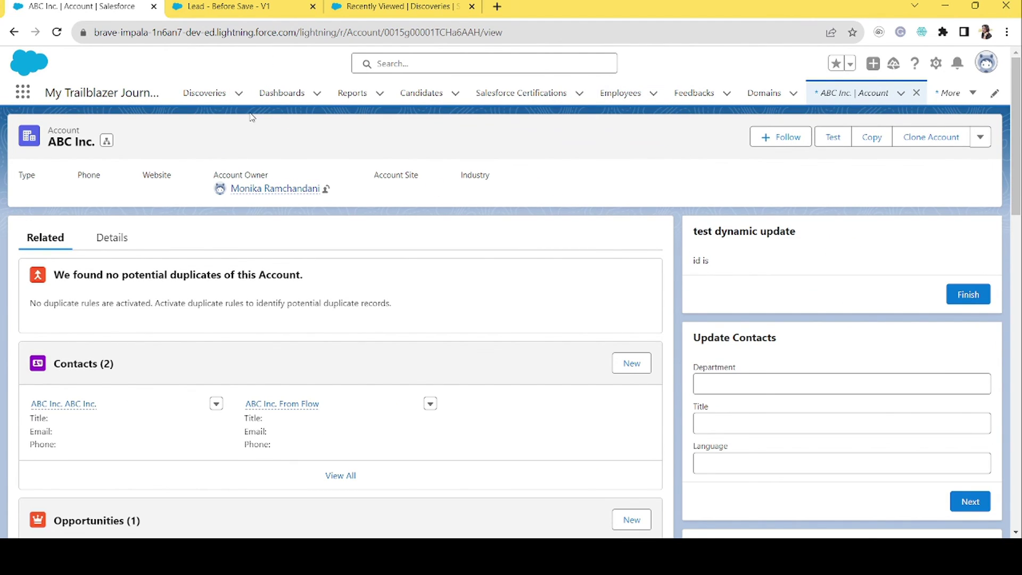
- Find and open the Leads list and start a new lead
left_click(19, 95)
type("lead")
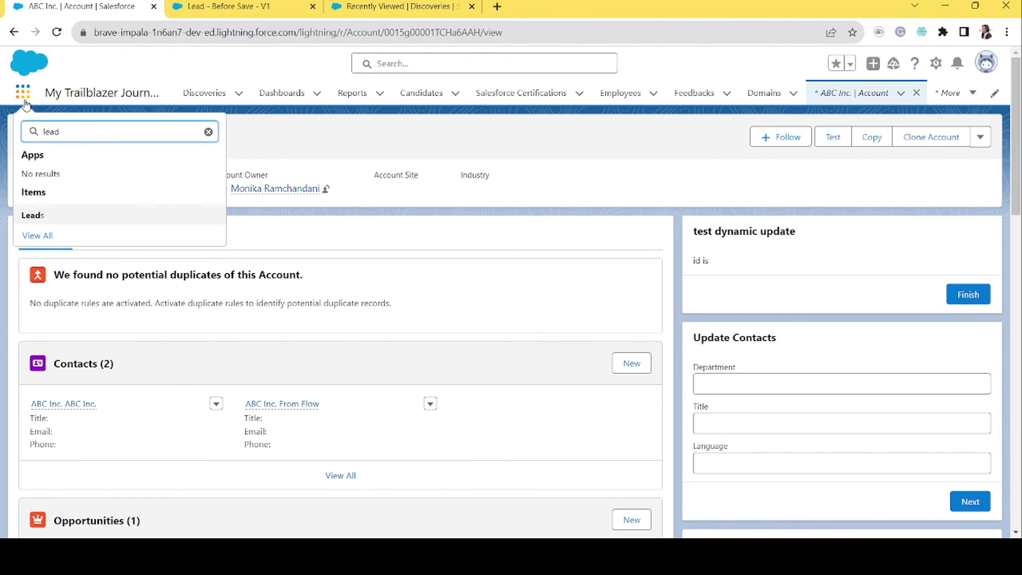
left_click(31, 215)
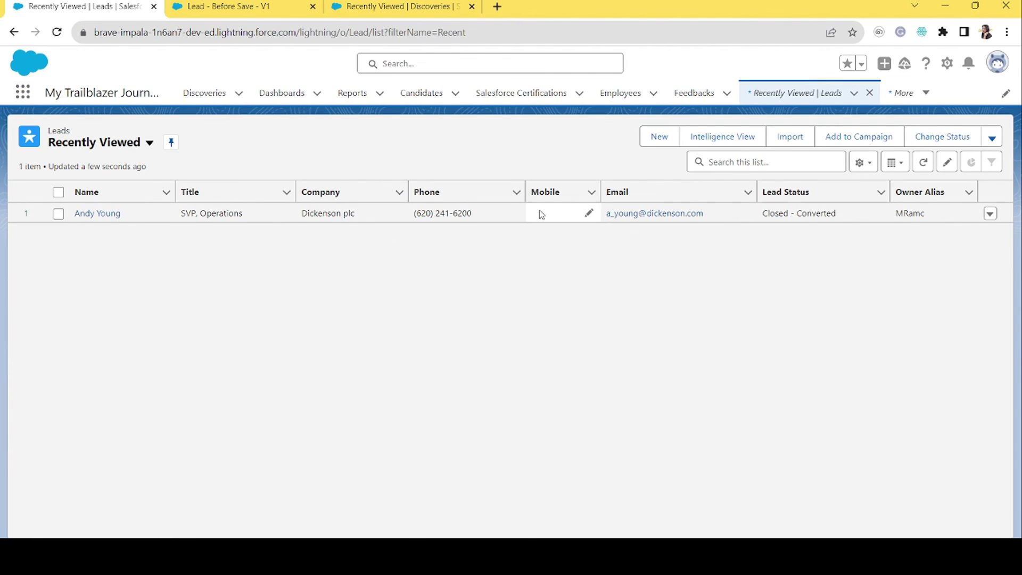
left_click(655, 137)
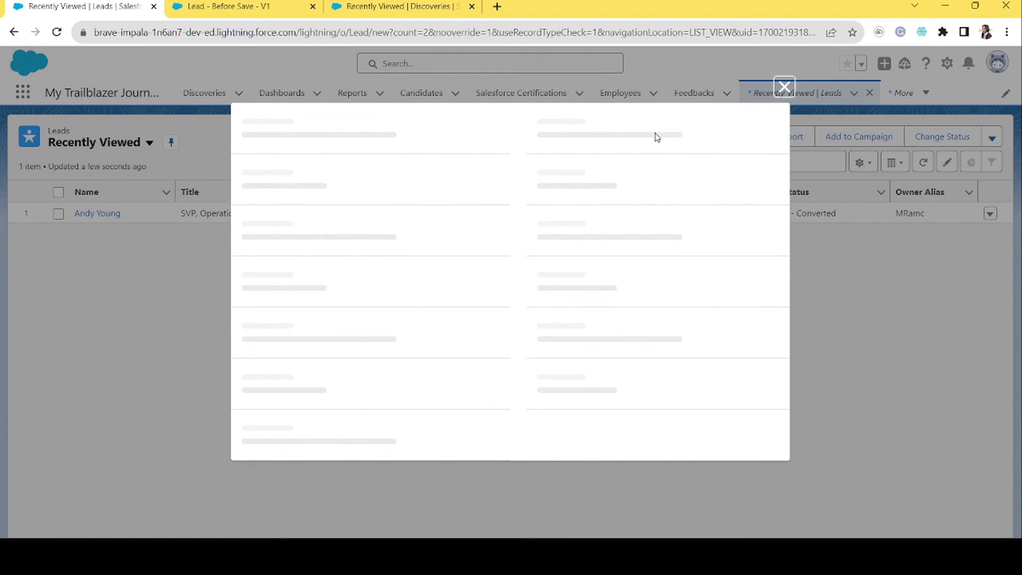
- Give the new lead the salutation Mr., the first name "ABC" and the last name "Lead"
left_click(339, 259)
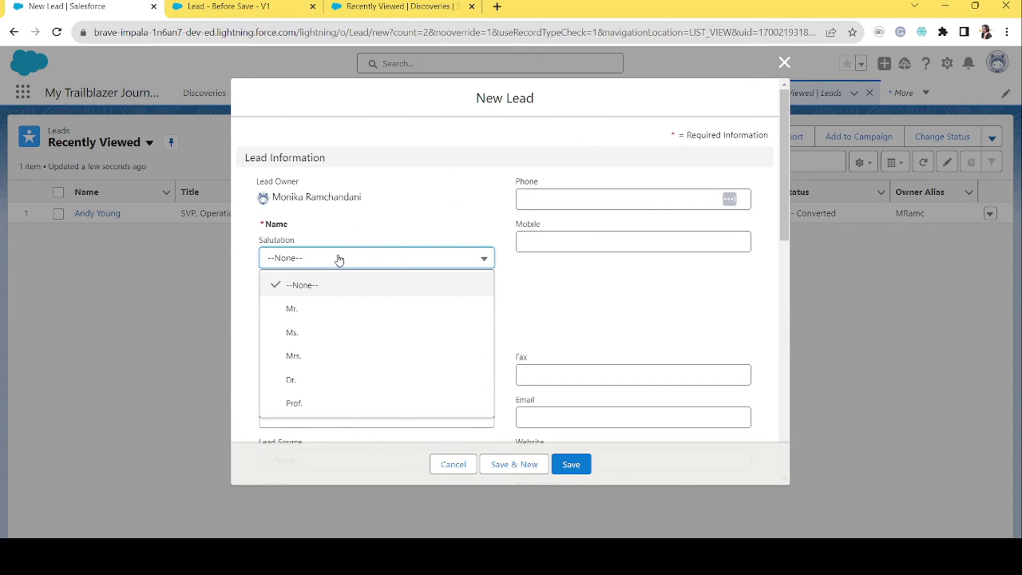
left_click(309, 308)
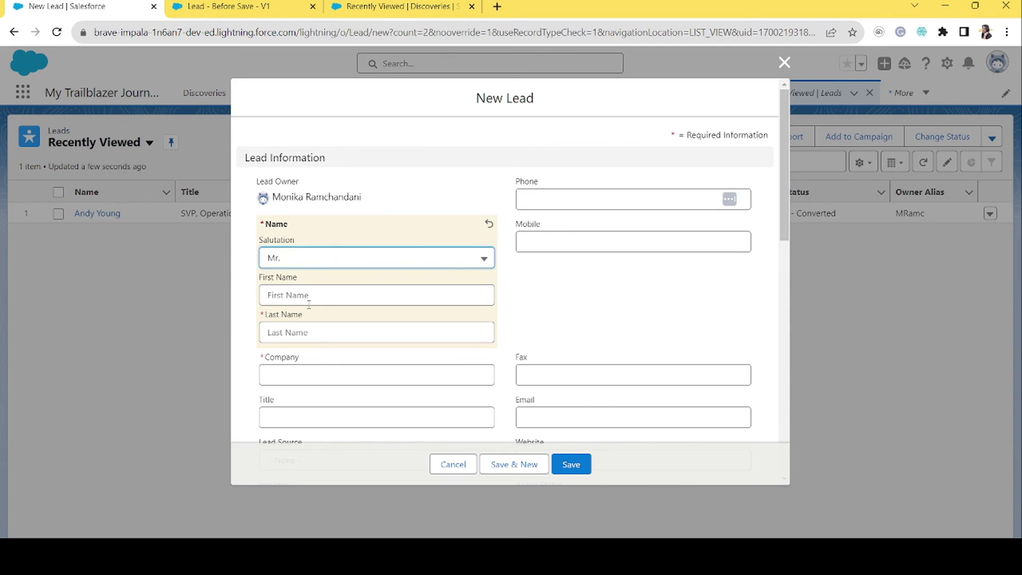
left_click(297, 297)
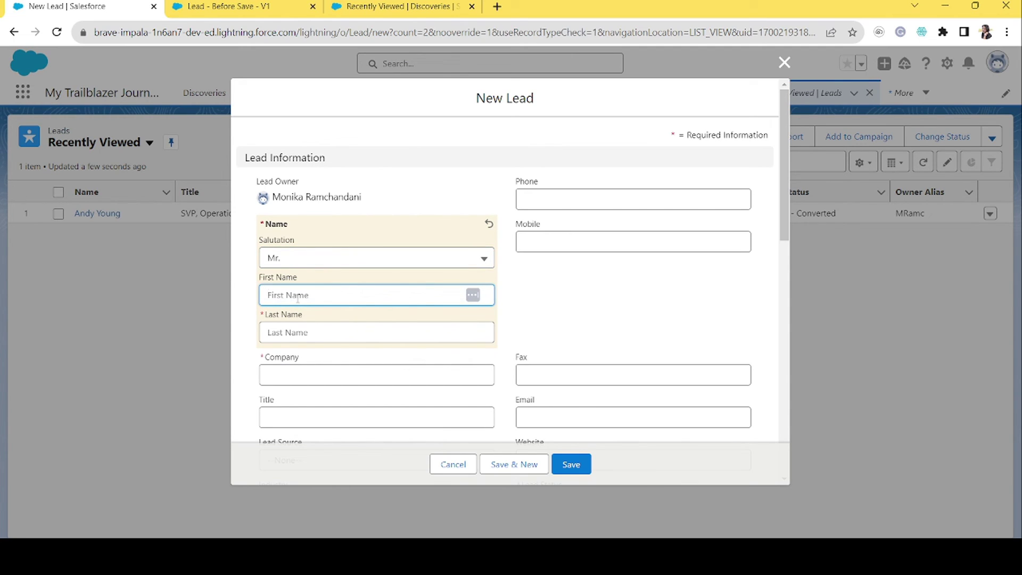
type("ABC")
key("Tab")
type("L")
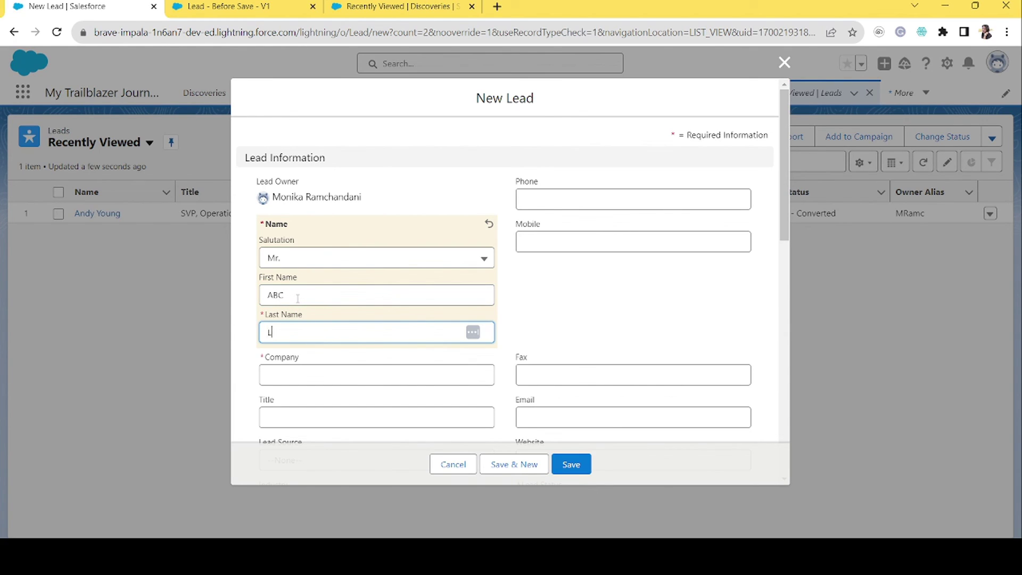
key("Tab")
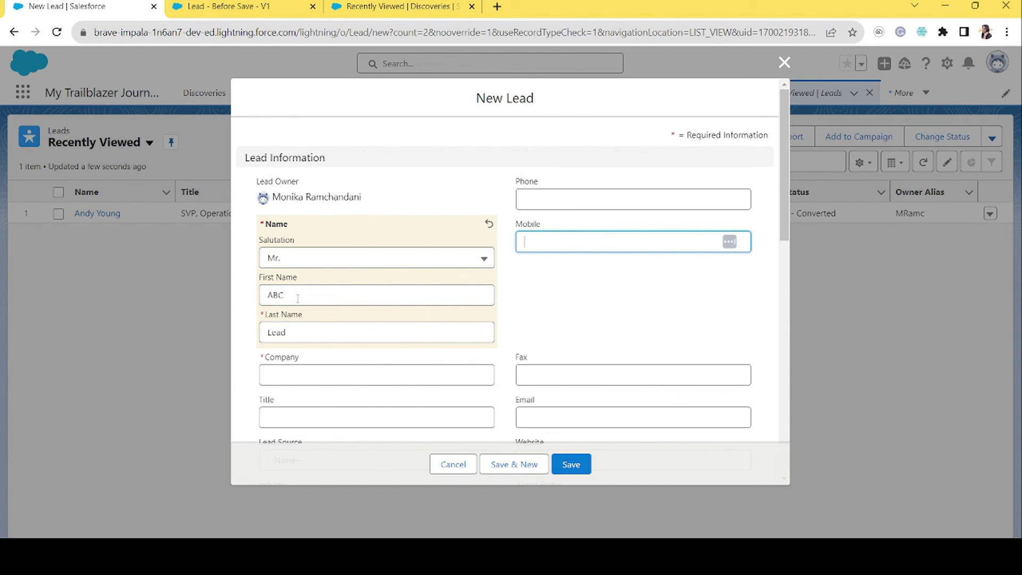
- Set the lead's company to "ABC Inc.", leave Possible Matching Account empty, and save the lead
left_click(297, 379)
type("ABC Inc.")
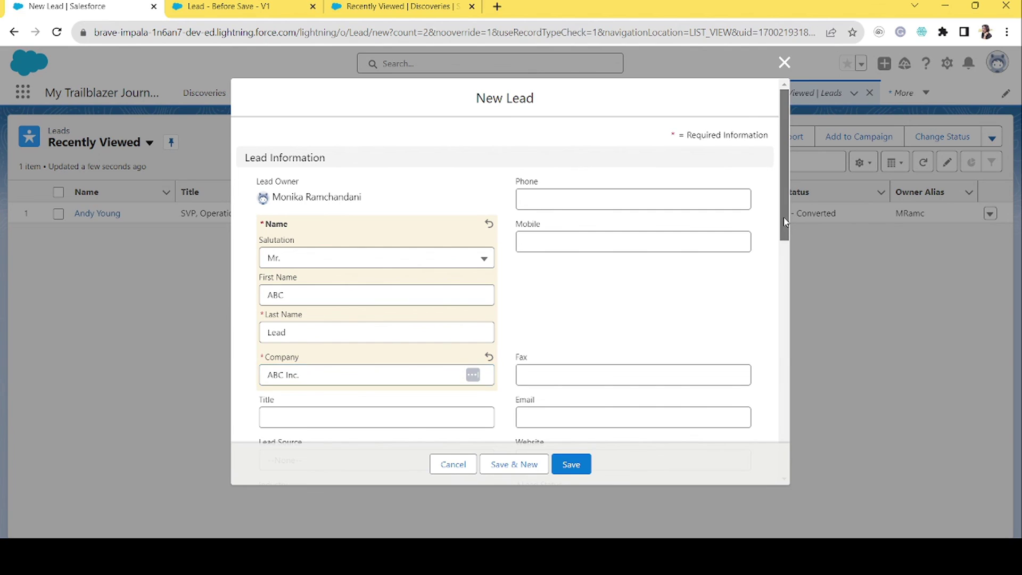
left_click_drag(784, 212, 785, 268)
scroll(785, 269, "down", 3)
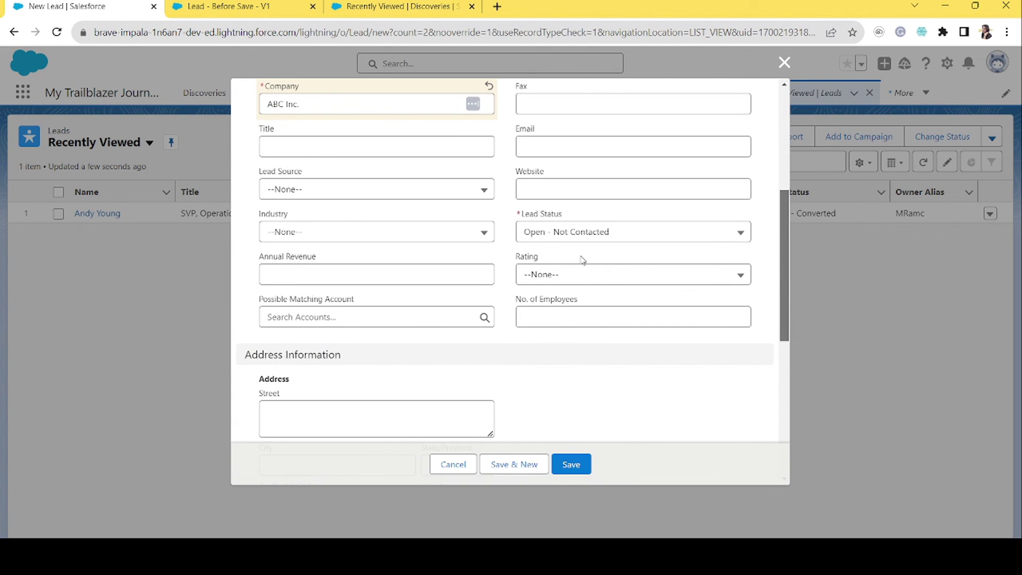
left_click_drag(787, 332, 755, 376)
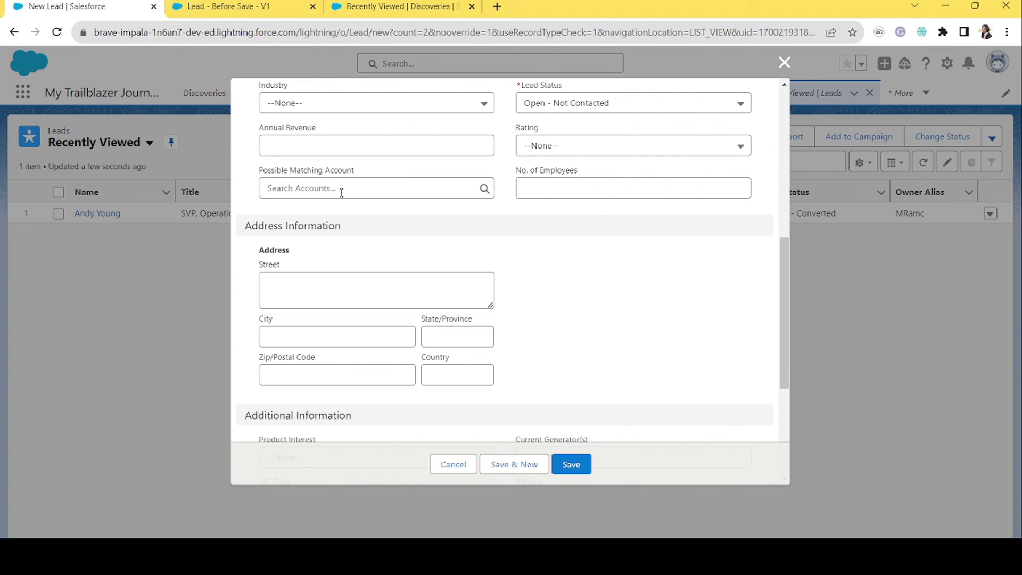
left_click(579, 468)
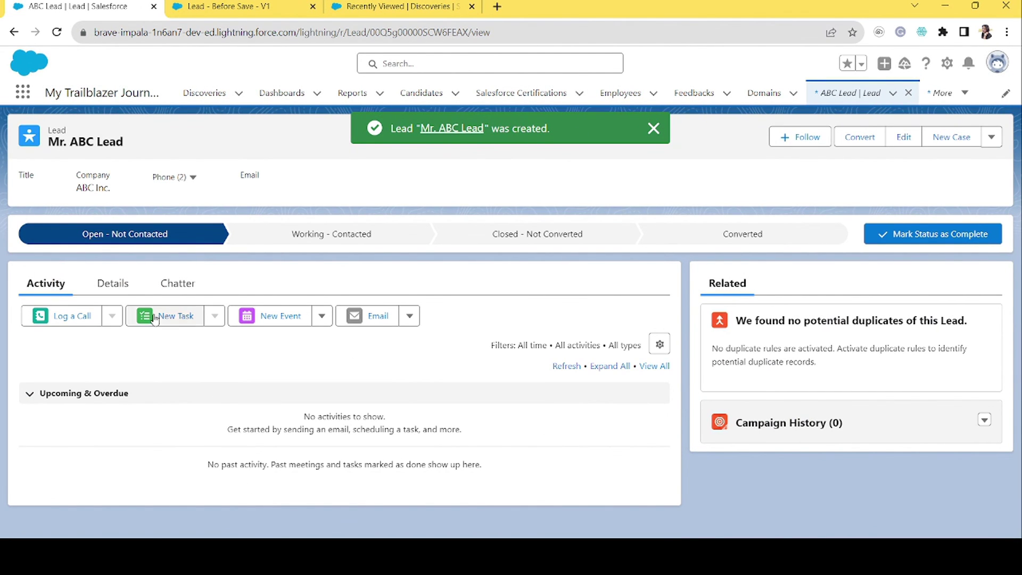
- Check Possible Matching Account in the new lead's details and open the linked account
left_click(108, 279)
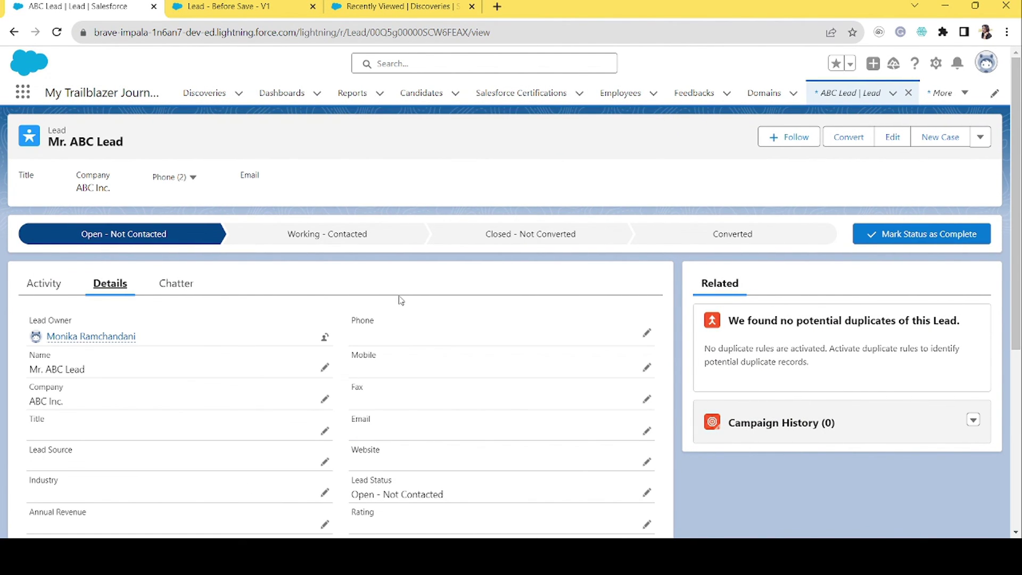
scroll(1016, 224, "down", 4)
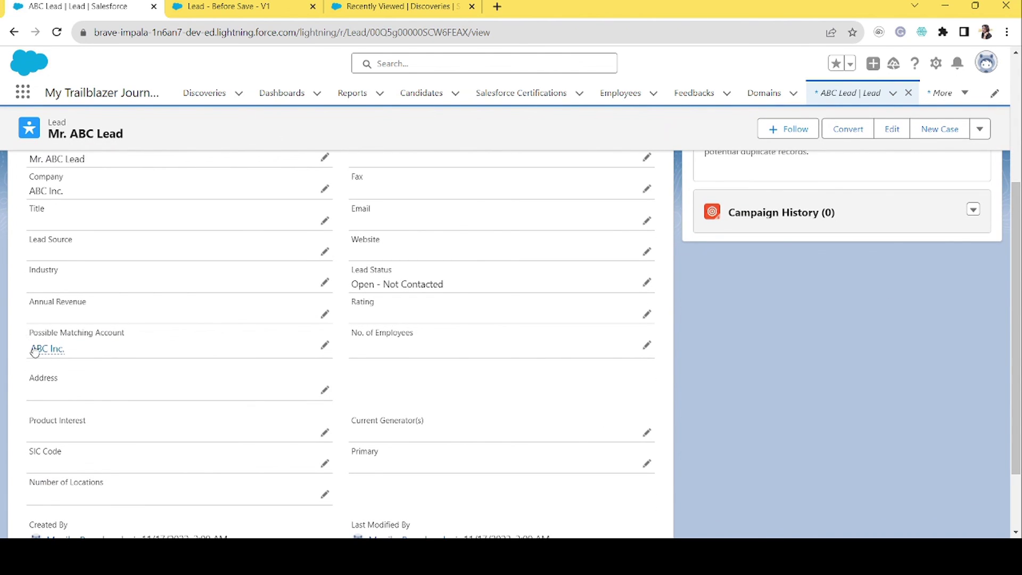
left_click(57, 350)
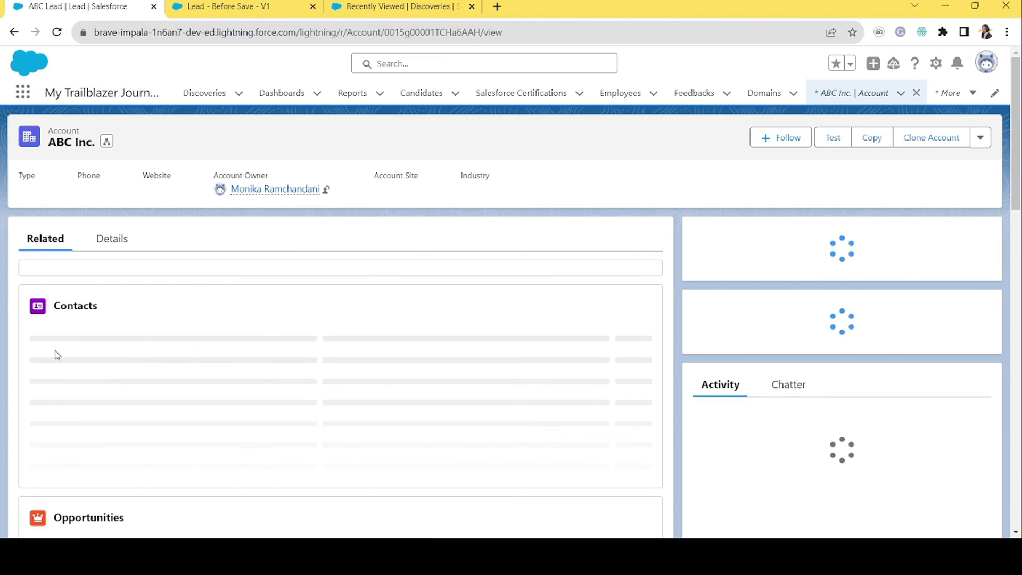